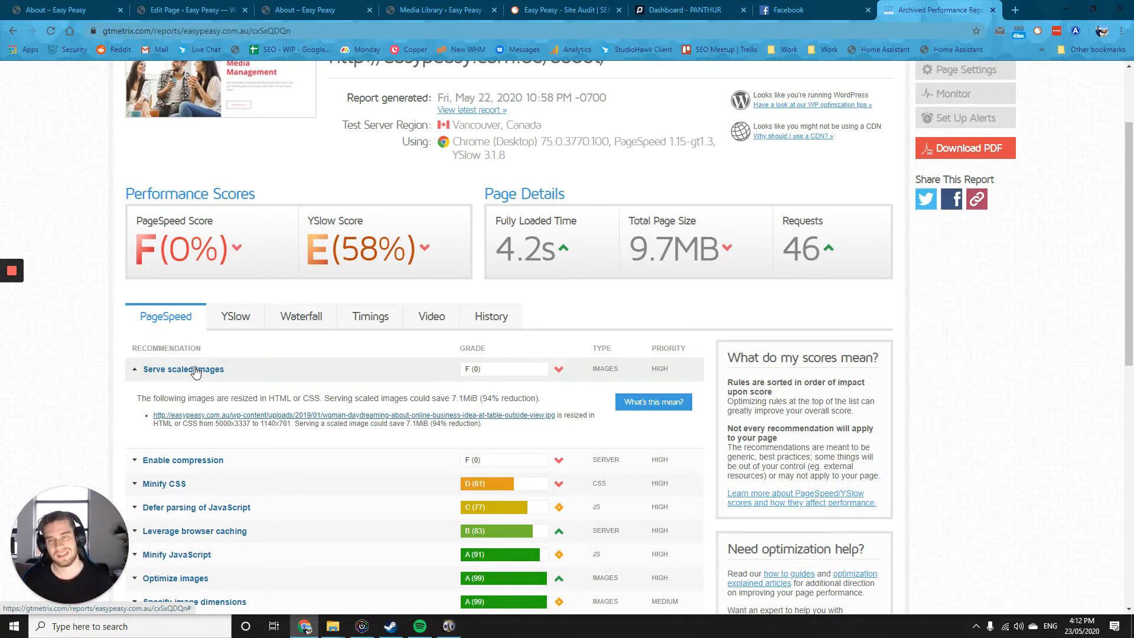
- Check the GTmetrix report for the About page against the large photo of the woman on that page
left_click(331, 10)
scroll(351, 208, "up", 5)
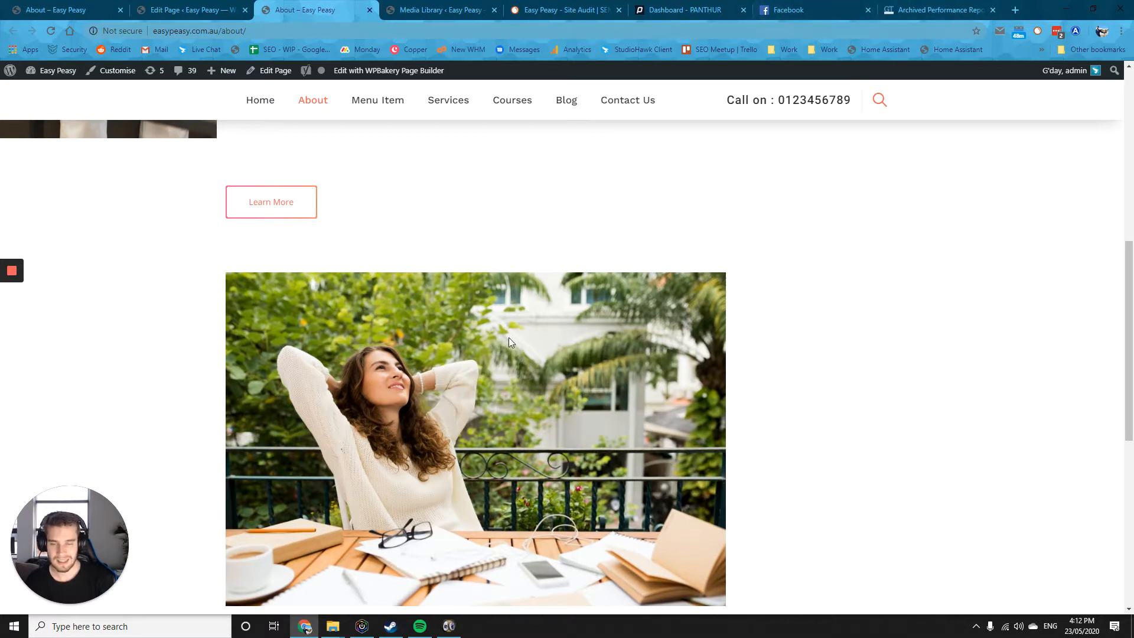
left_click(939, 10)
scroll(508, 295, "up", 5)
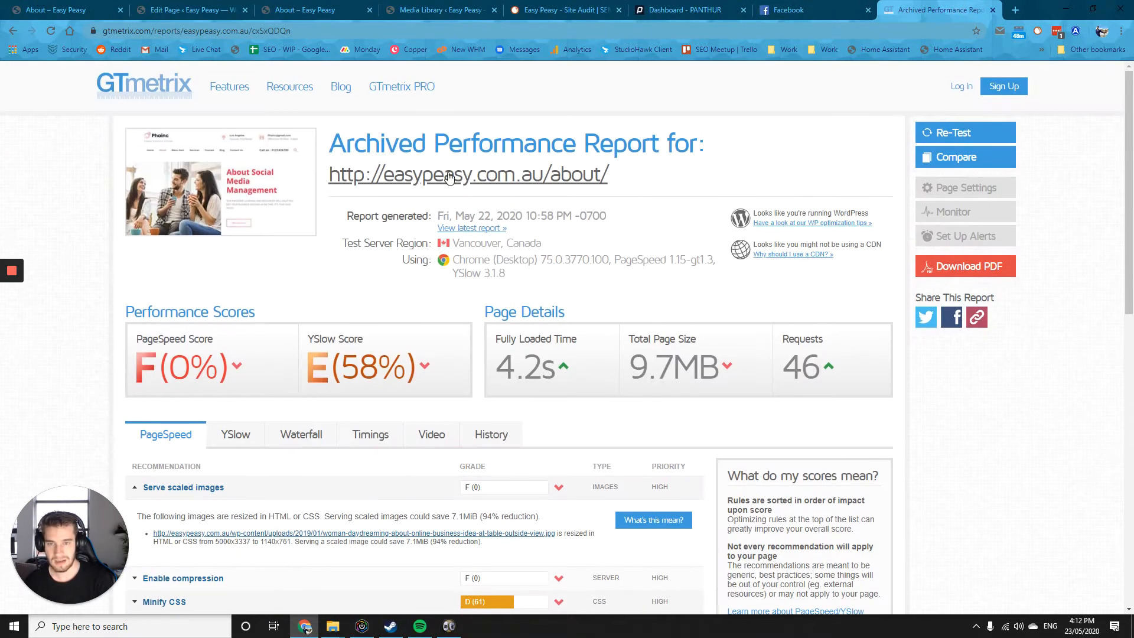
left_click(290, 9)
scroll(421, 234, "down", 1)
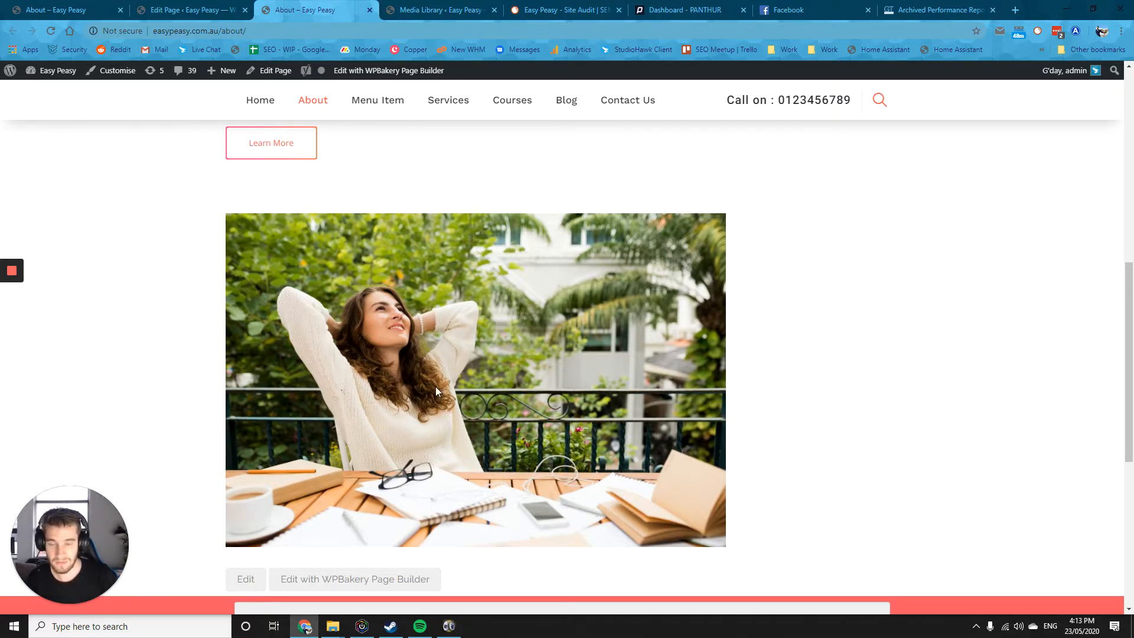
scroll(455, 329, "down", 2)
scroll(455, 331, "up", 2)
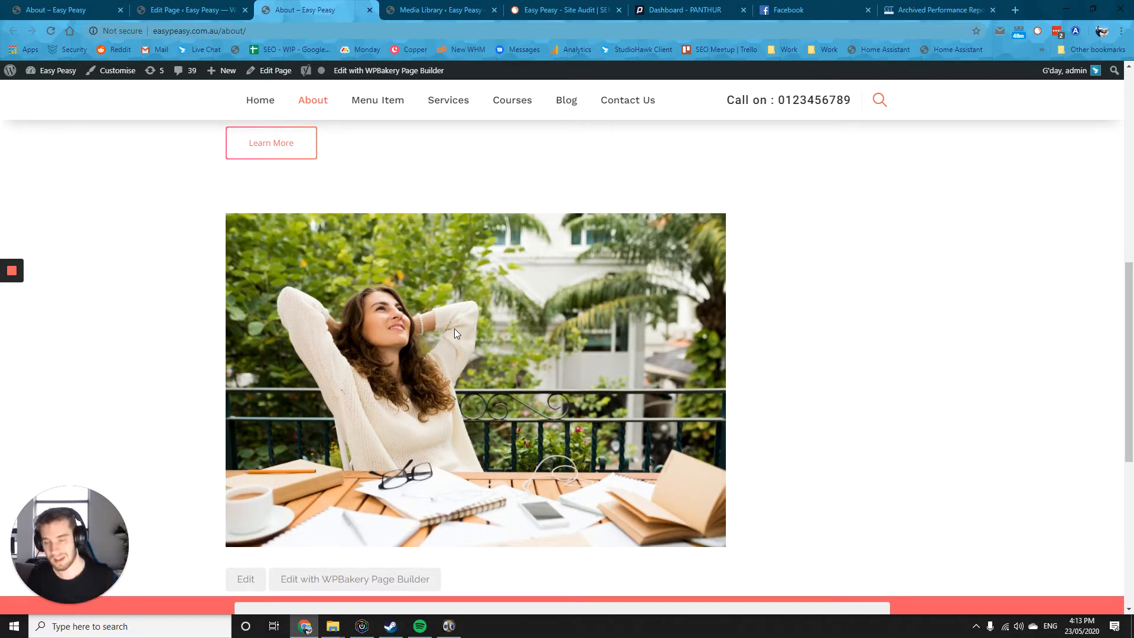
- View the About page's large photo on its own in a separate tab, and return to the page
middle_click(550, 342)
key("ctrl+Tab")
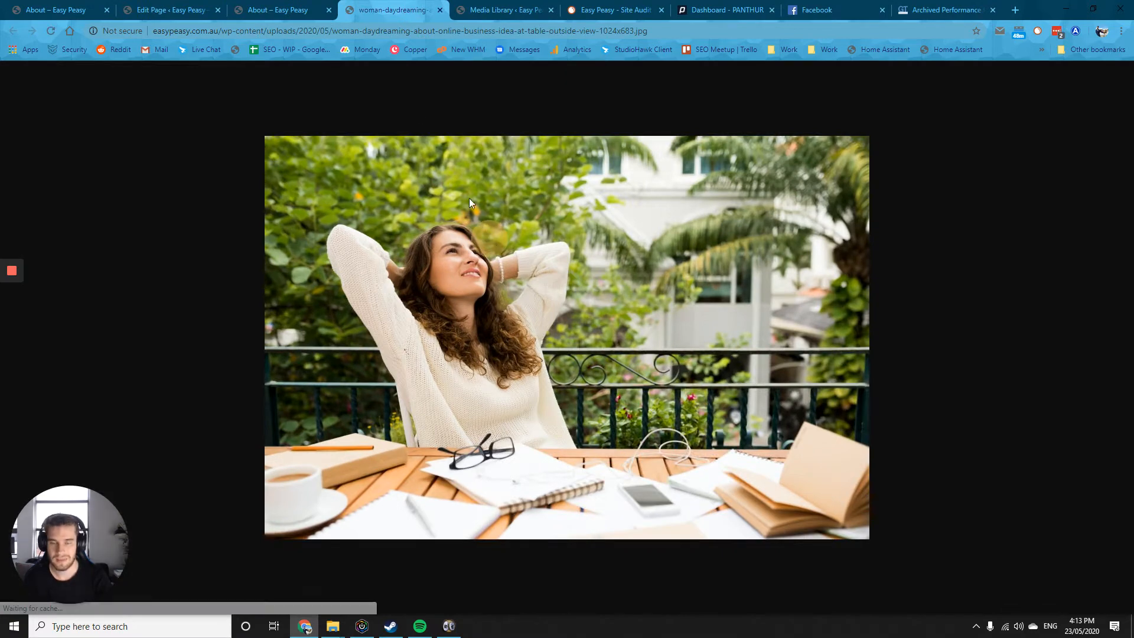
key("ctrl+w")
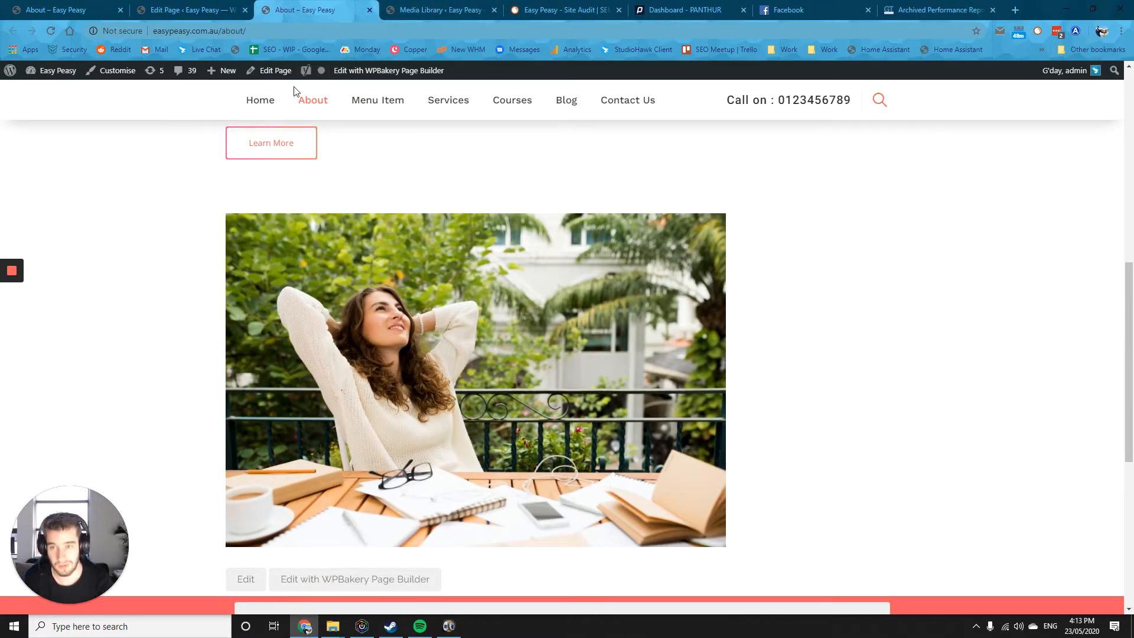
- Open squoosh.app in a new browser tab
mouse_move(288, 78)
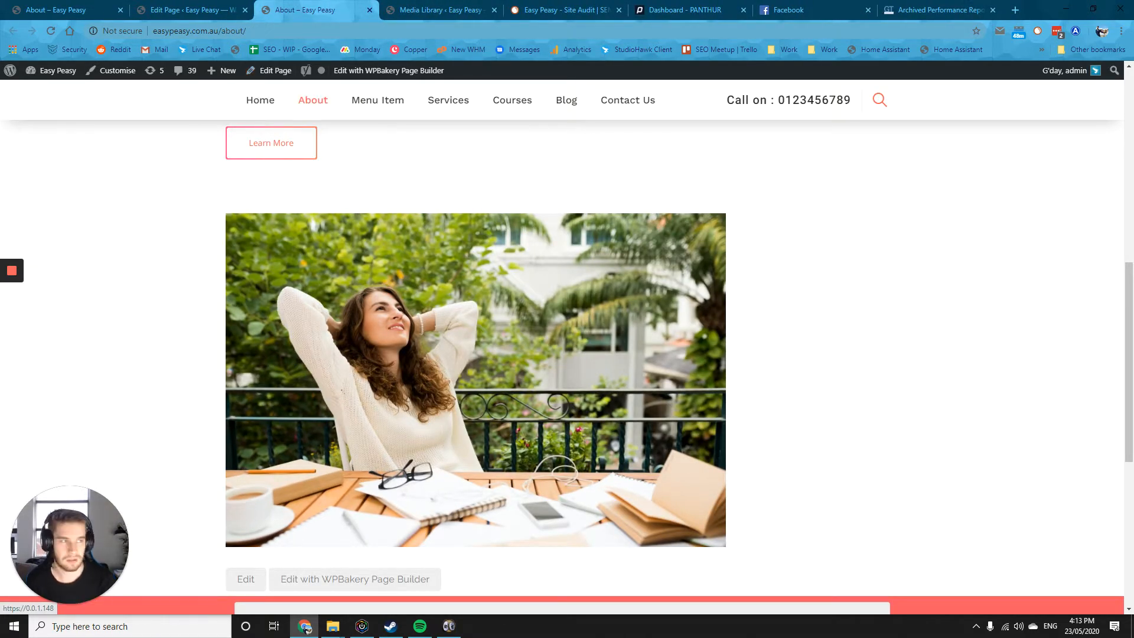
key("ctrl+t")
type("squoosh.app/")
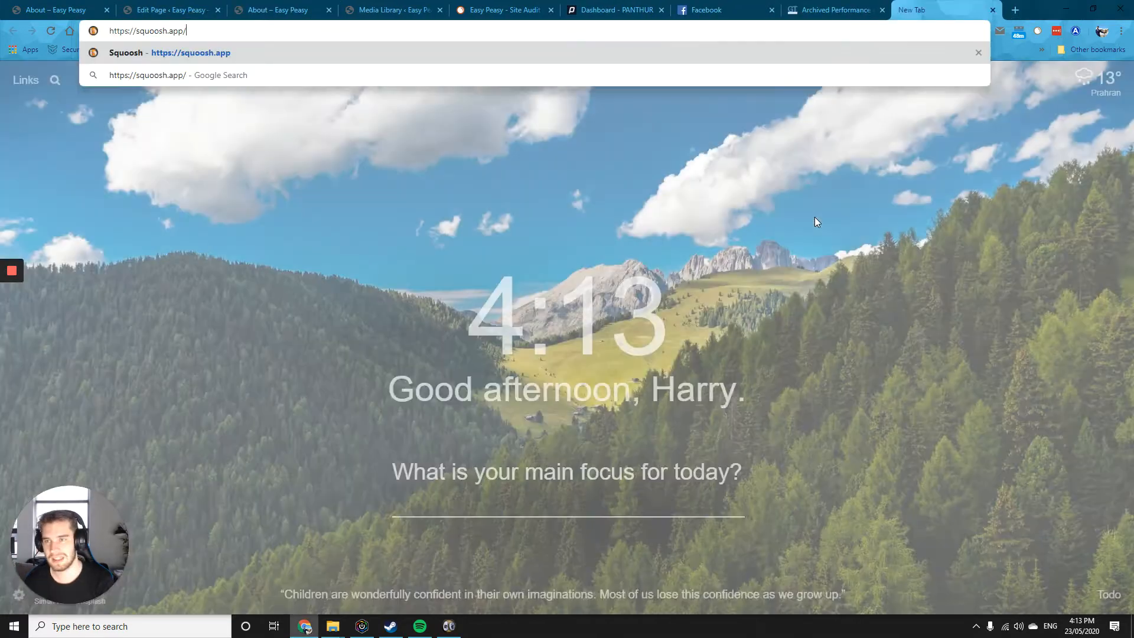
key("Return")
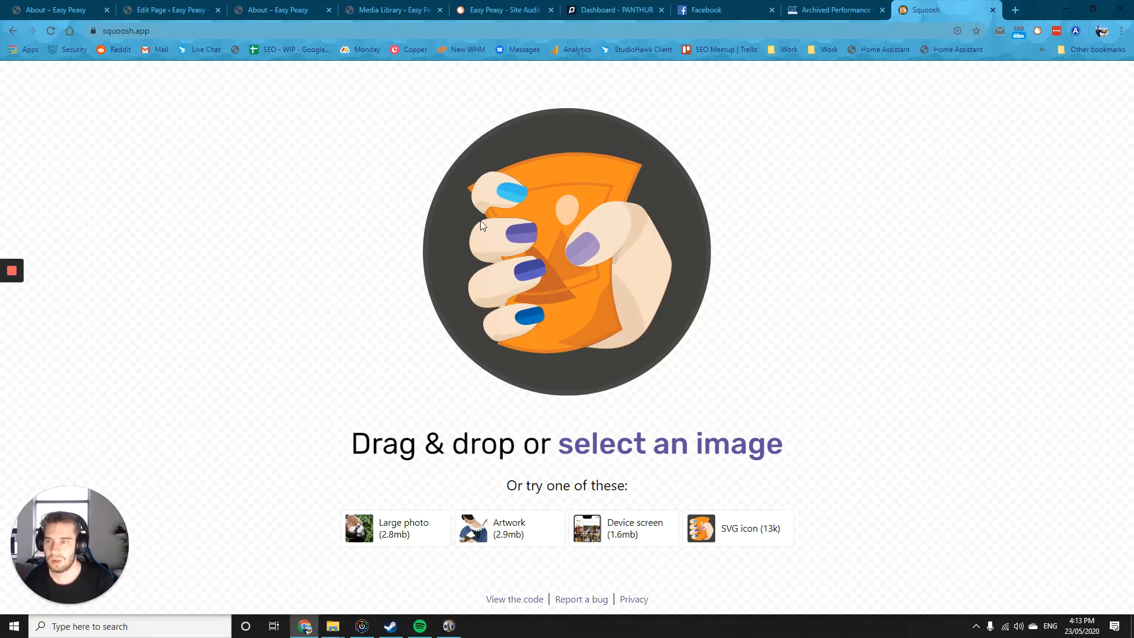
- Load the first recent file, woman-daydreaming-about-online-business-idea-at-table-outside-view, from File Explorer into Squoosh
mouse_move(333, 626)
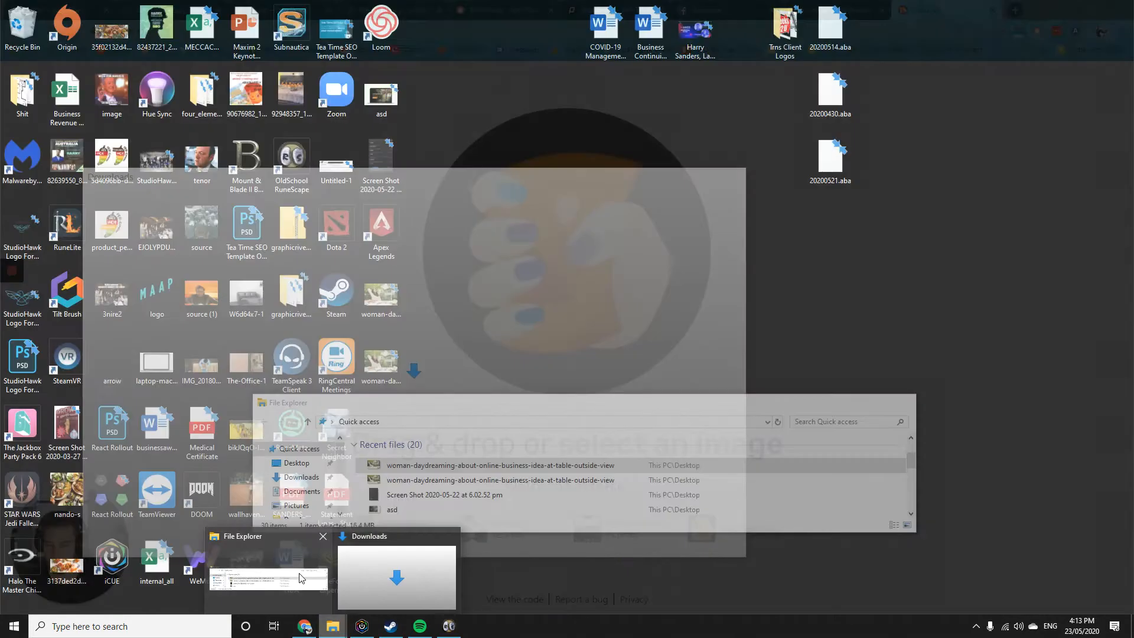
left_click(301, 577)
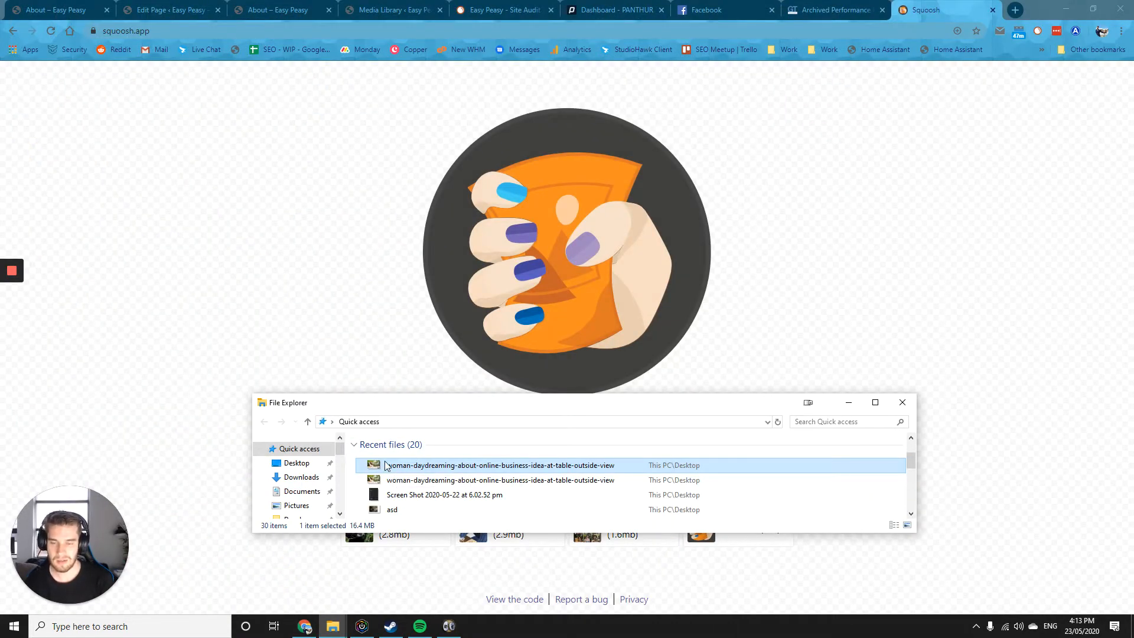
left_click_drag(391, 466, 529, 310)
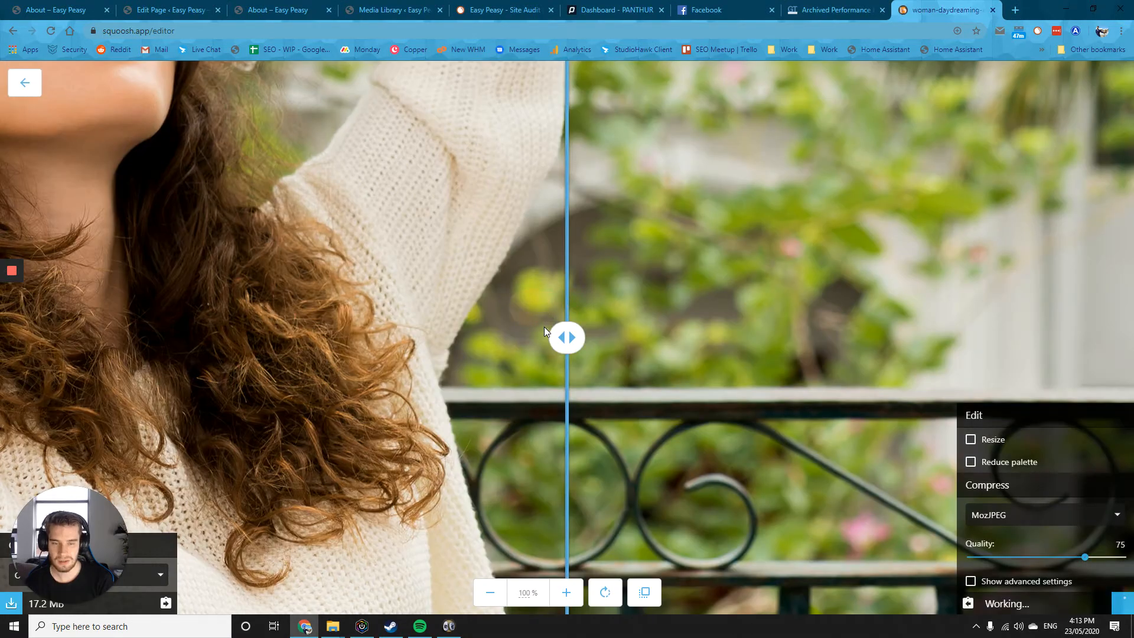
- Enable resizing, set the photo's width to 700 with proportional height, and check the size against the About page
left_click(499, 592)
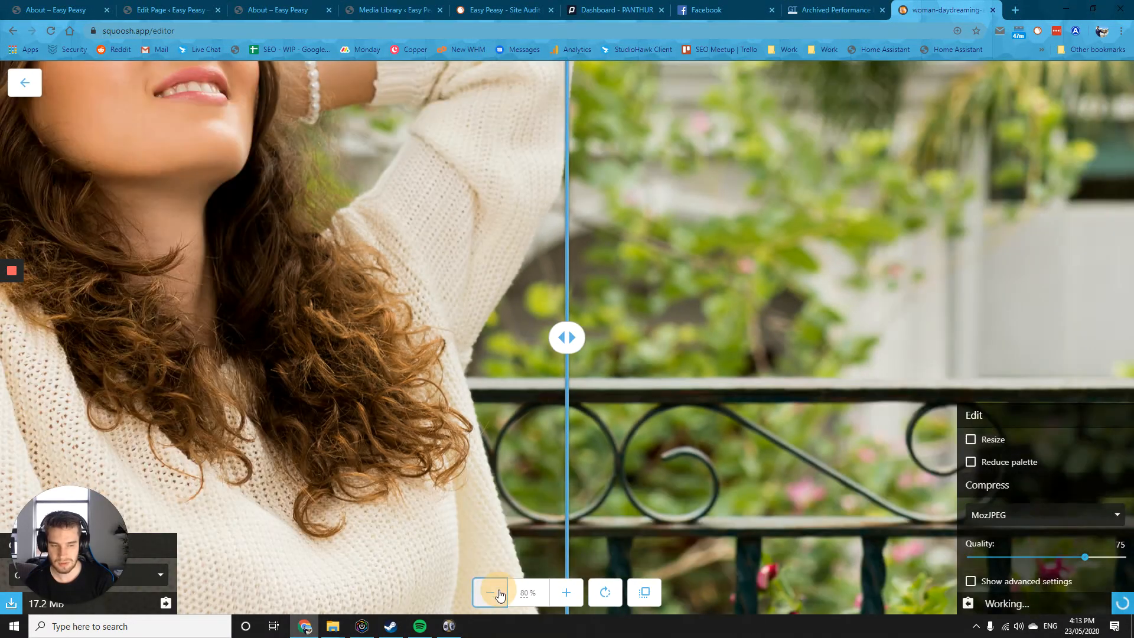
left_click(499, 592)
left_click(499, 593)
left_click(499, 592)
left_click(499, 592)
left_click(499, 592)
left_click(971, 439)
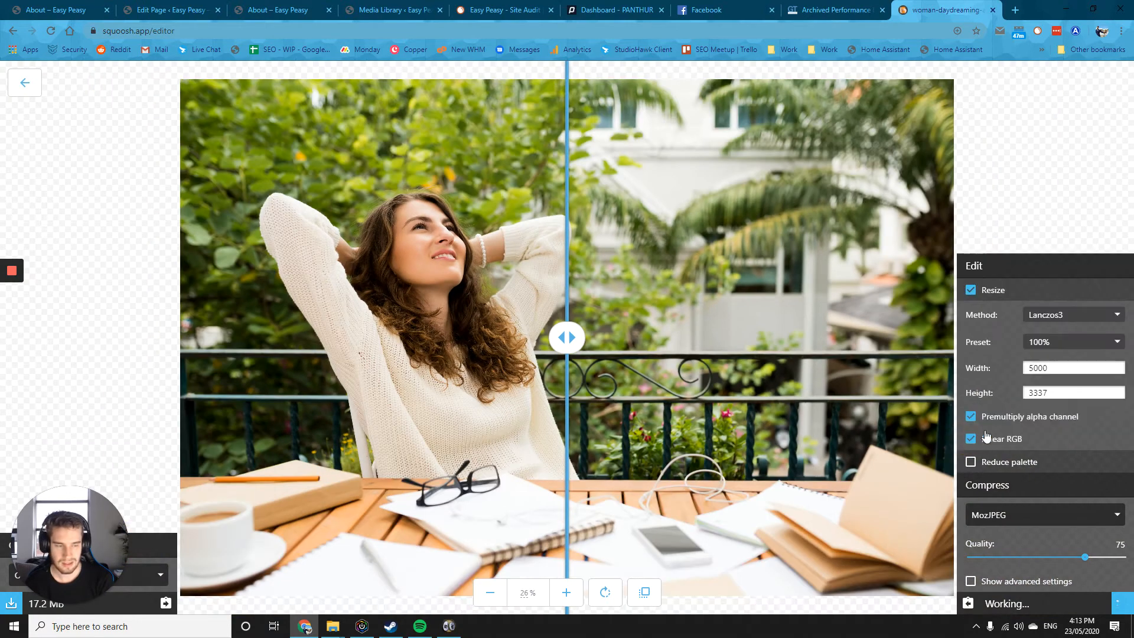
left_click_drag(1045, 344, 959, 348)
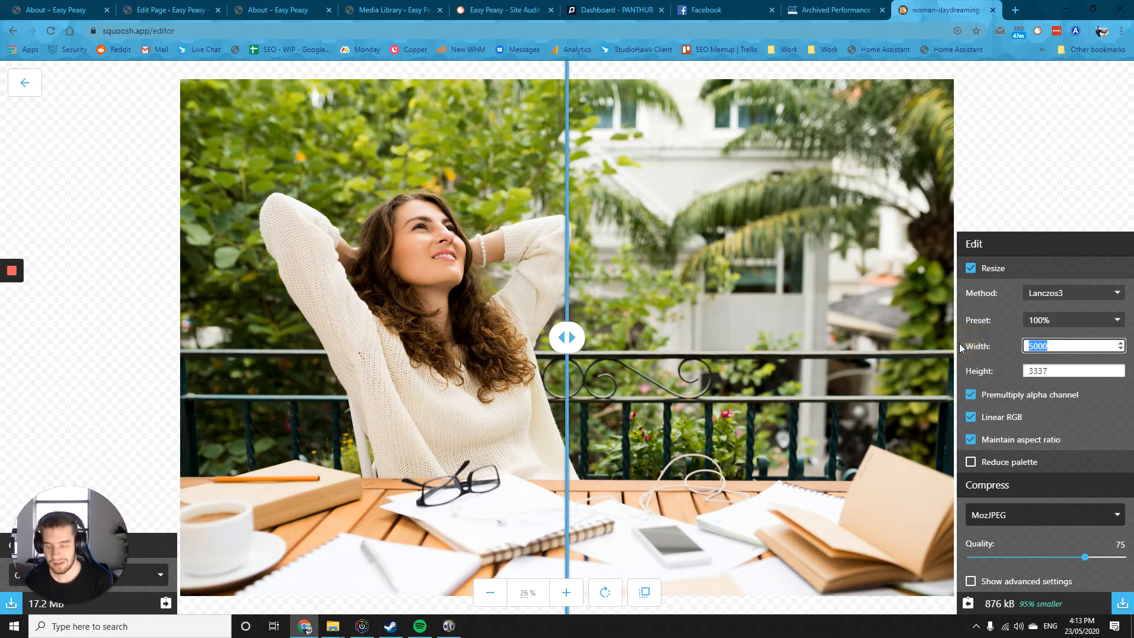
type("700")
key("Tab")
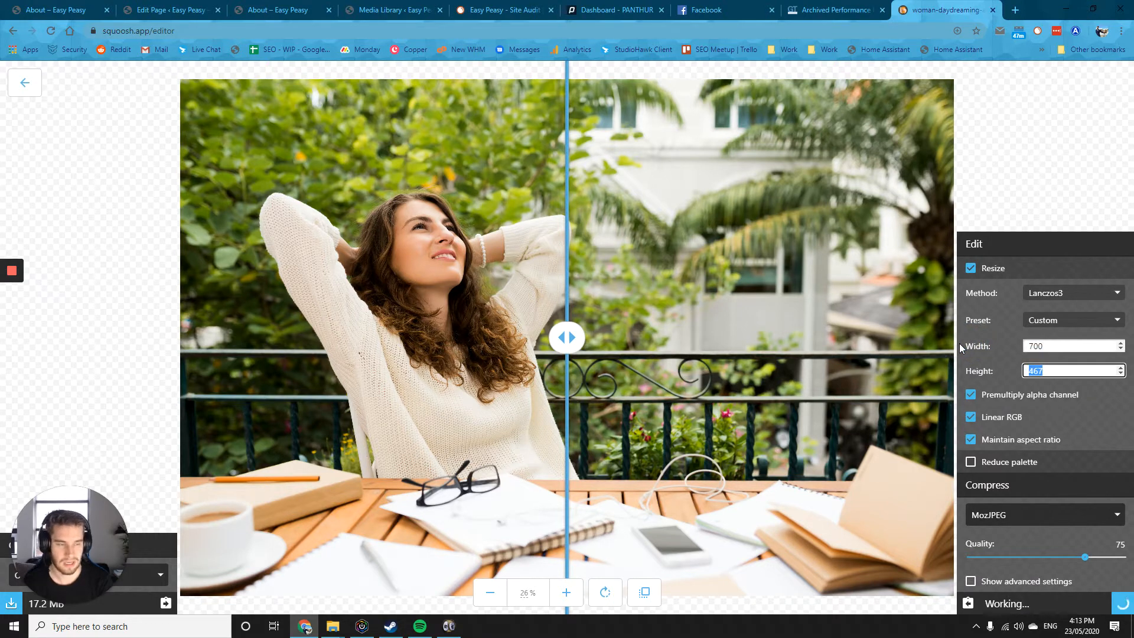
left_click(269, 10)
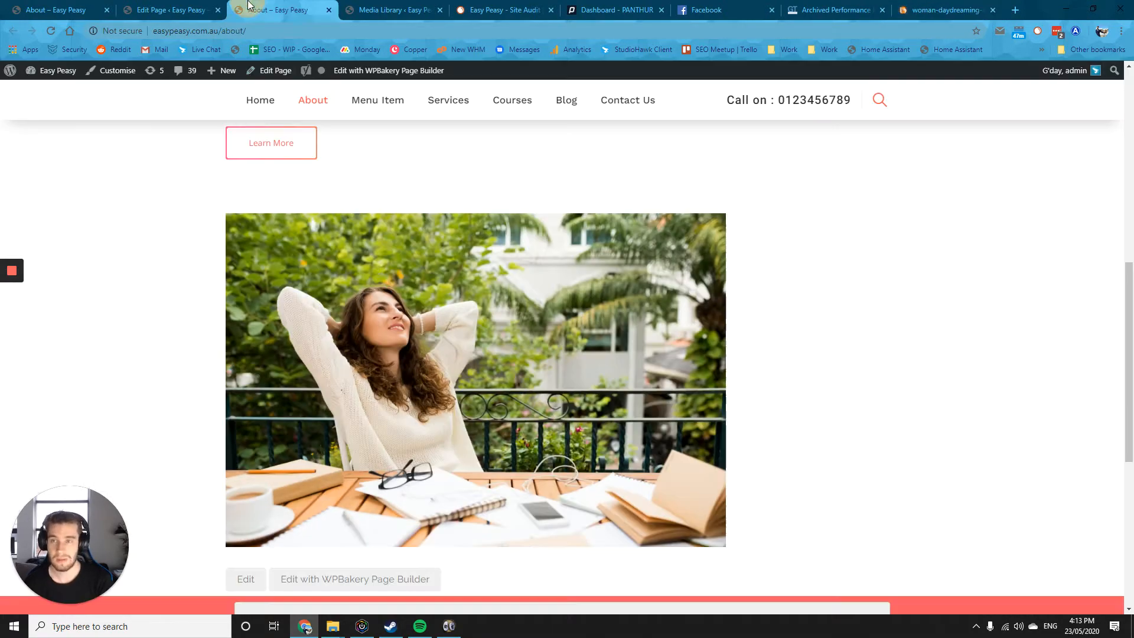
left_click(930, 10)
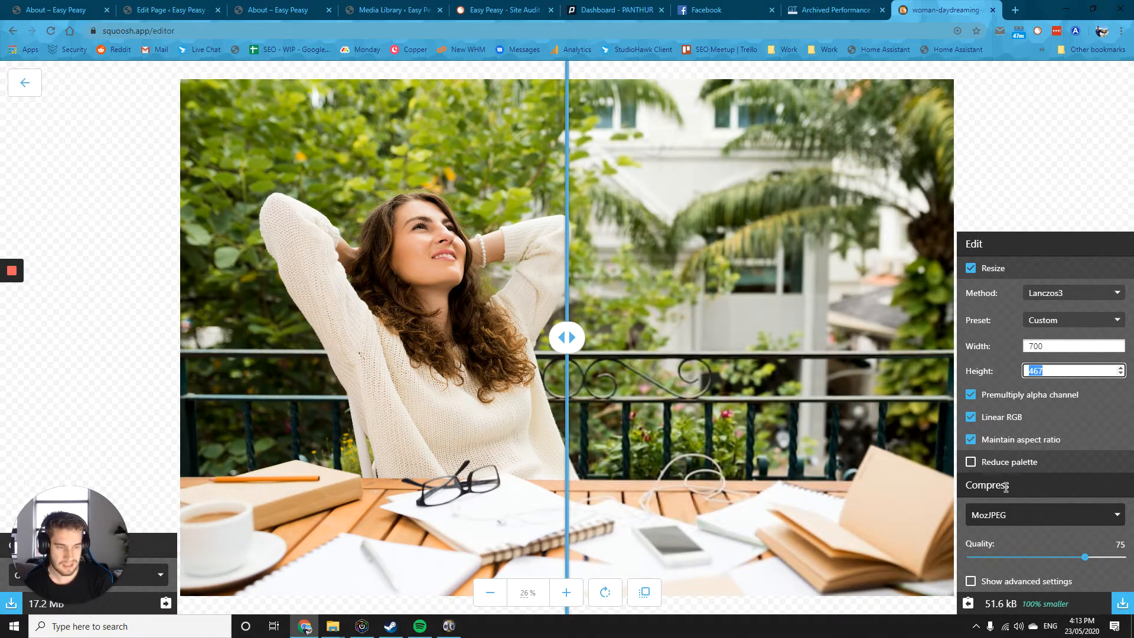
- Try the MozJPEG quality at 20, compare it with the original using the divider, and raise it to 100
left_click(1007, 515)
left_click_drag(1083, 555, 1001, 555)
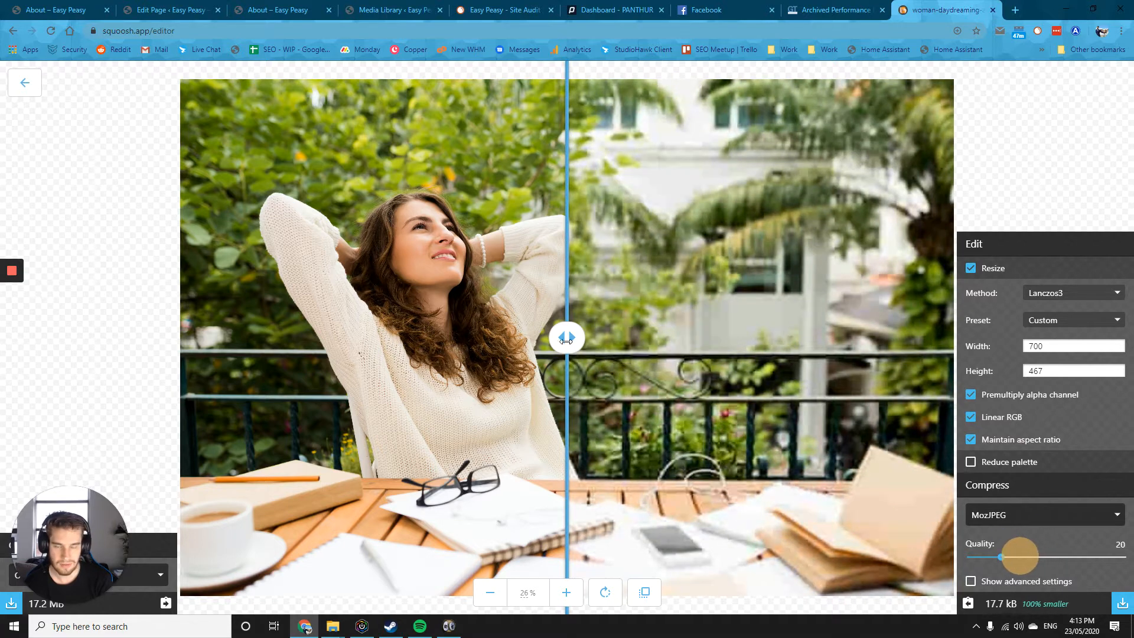
left_click_drag(566, 338, 332, 322)
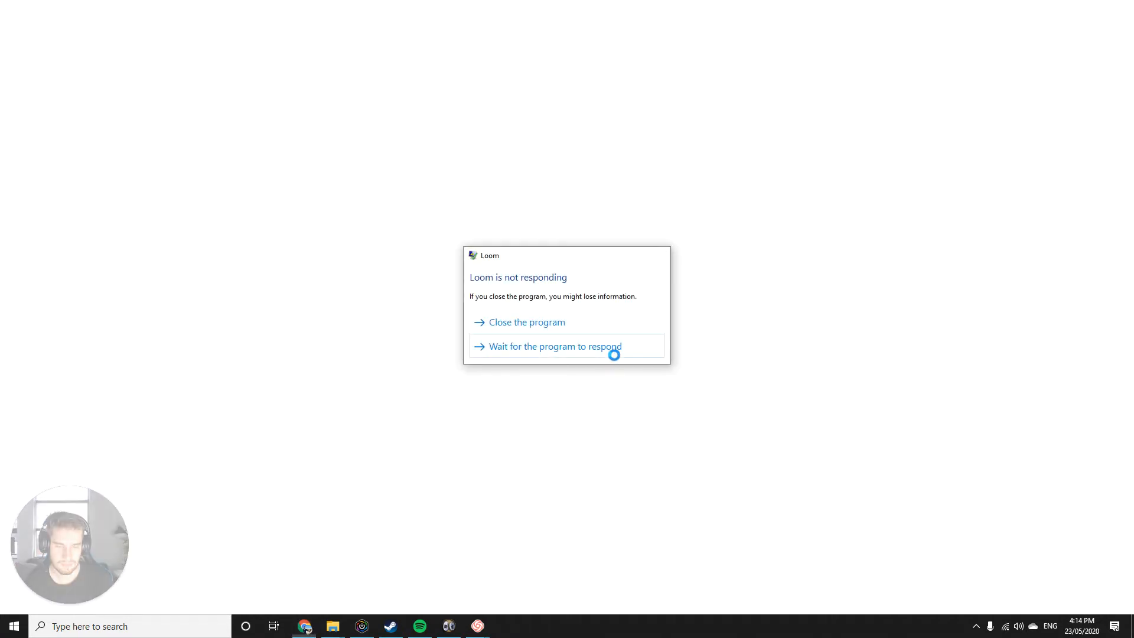
left_click(612, 350)
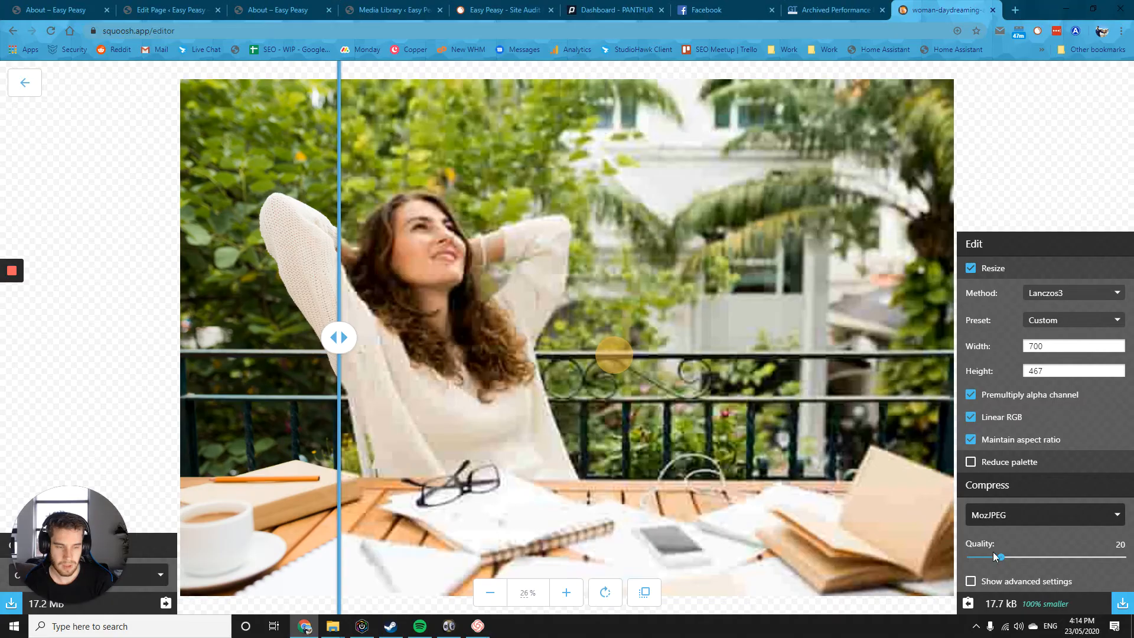
left_click_drag(999, 555, 1130, 562)
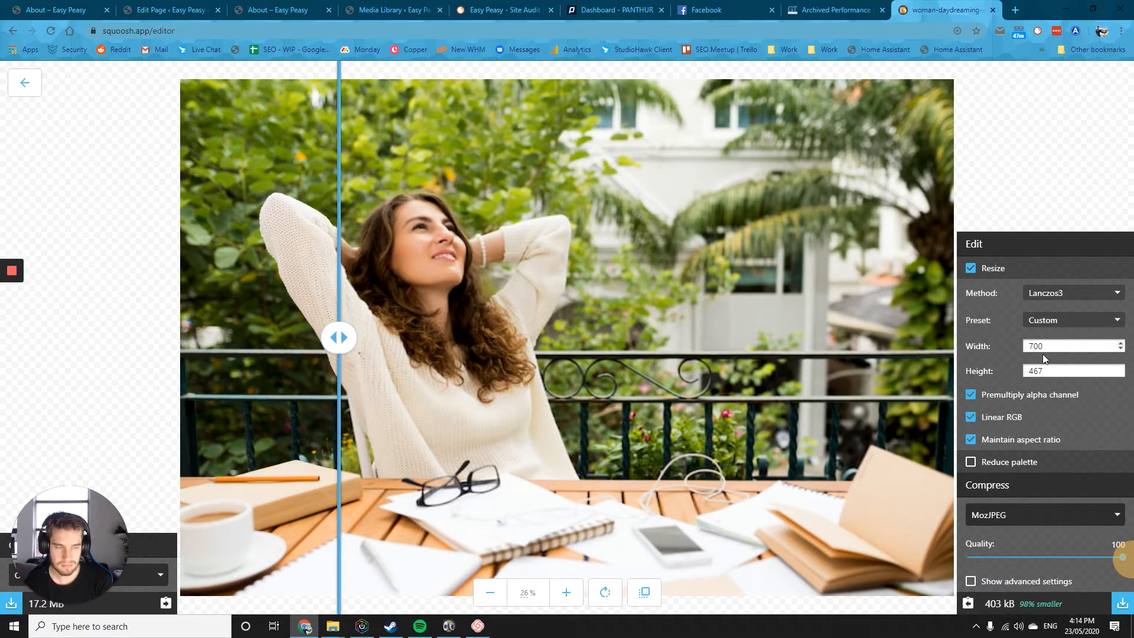
- Set the resize width to 1200 with proportional height, keeping the premultiplied alpha channel enabled
left_click(1055, 345)
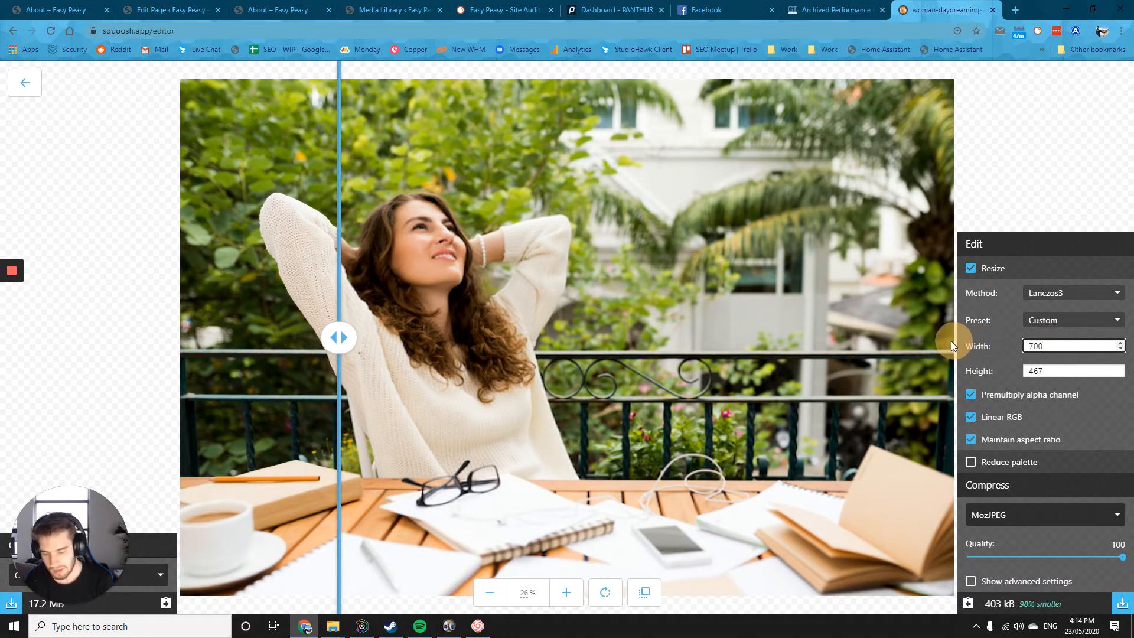
key("BackSpace")
key("BackSpace")
key("BackSpace")
type("1200")
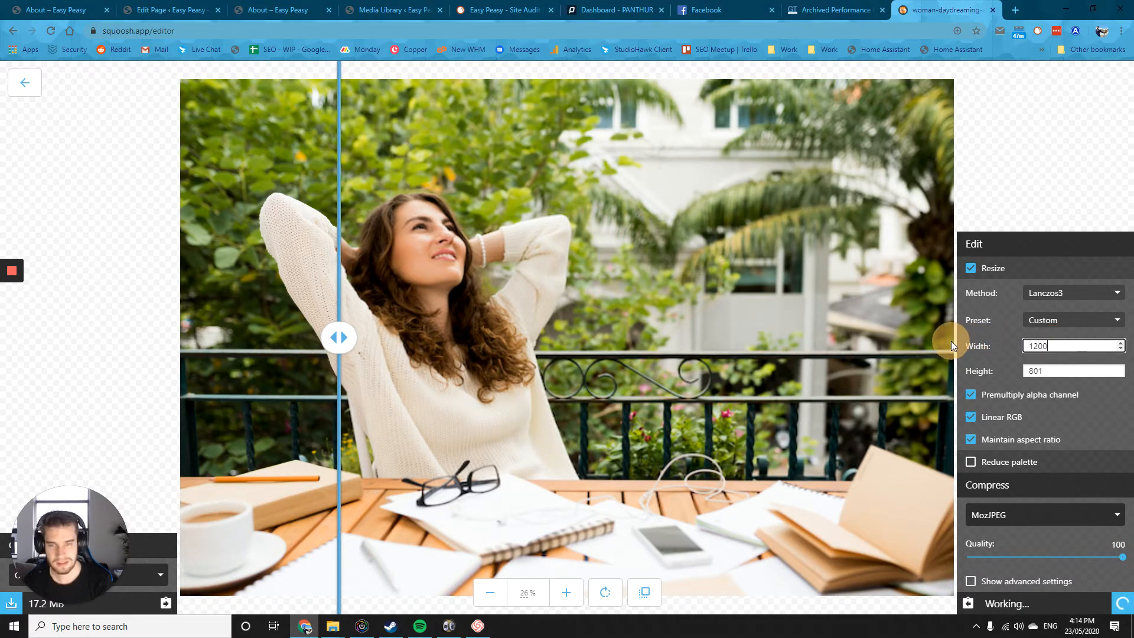
left_click(1072, 370)
left_click(1088, 395)
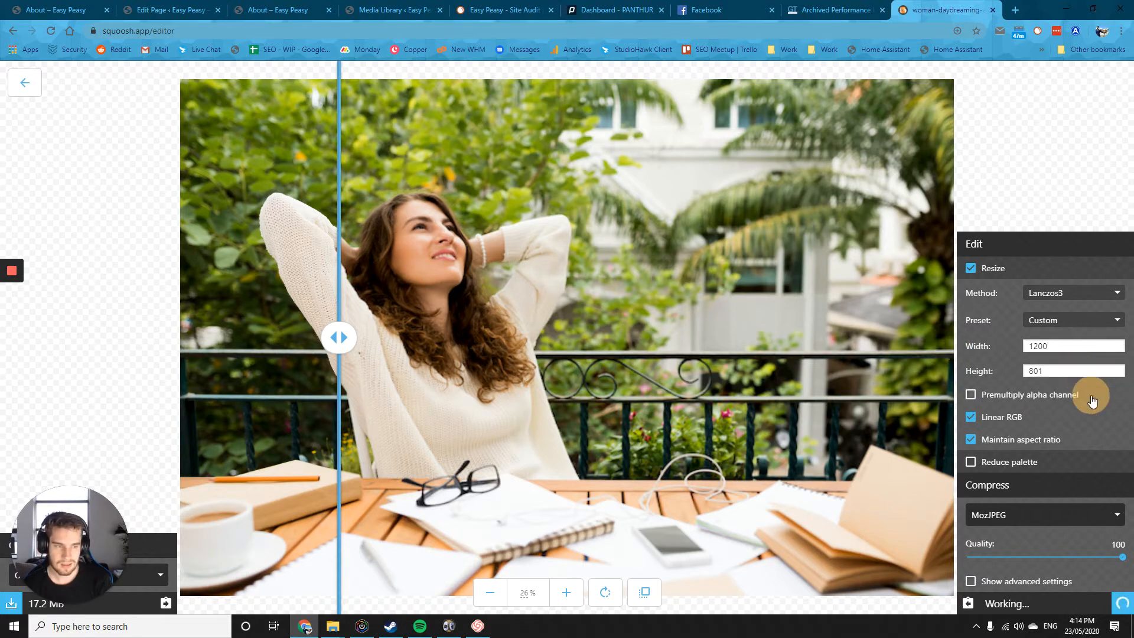
left_click(1072, 392)
- Set the MozJPEG quality to 85, compare the result with the original, and download the compressed image
left_click_drag(1121, 558, 1101, 560)
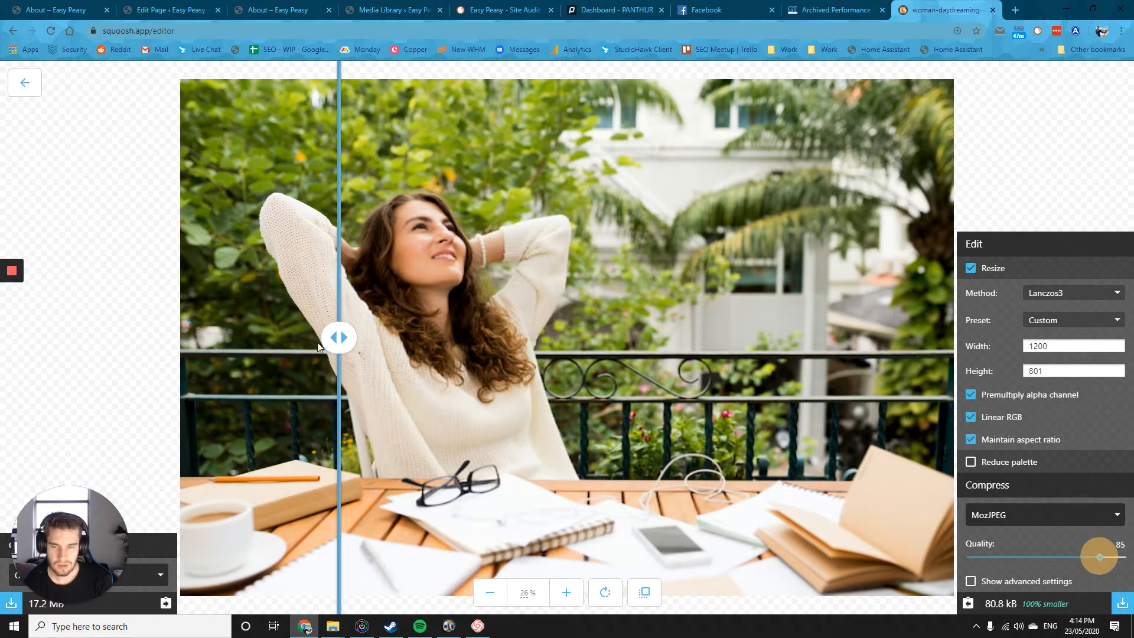
mouse_move(319, 344)
left_mouse_down()
mouse_move(496, 339)
mouse_move(334, 342)
left_mouse_up()
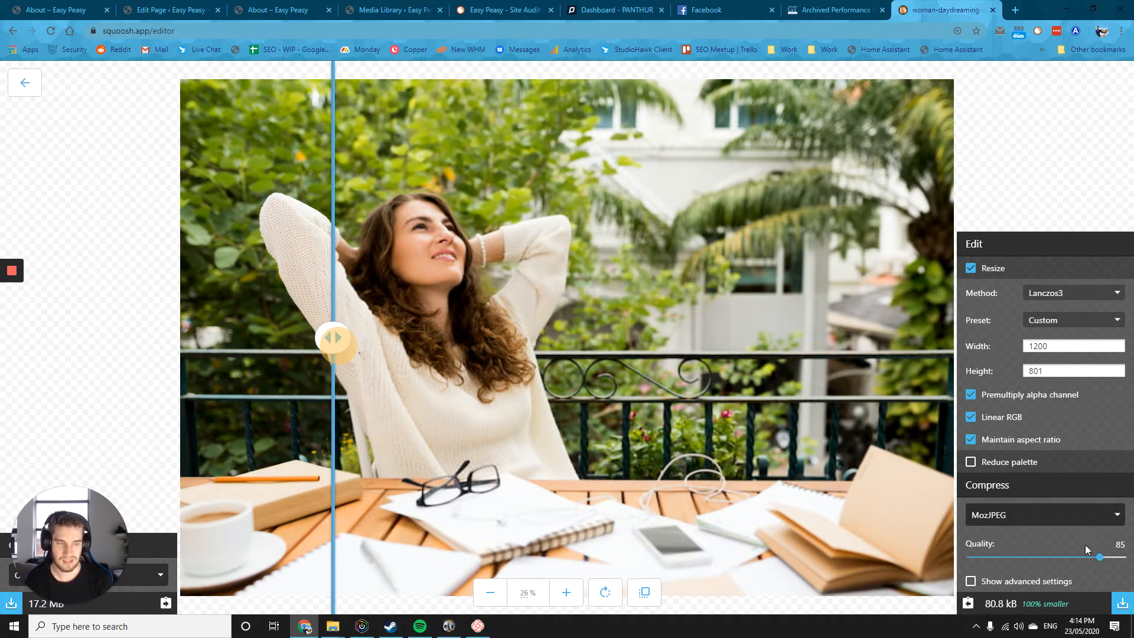
left_click(1122, 602)
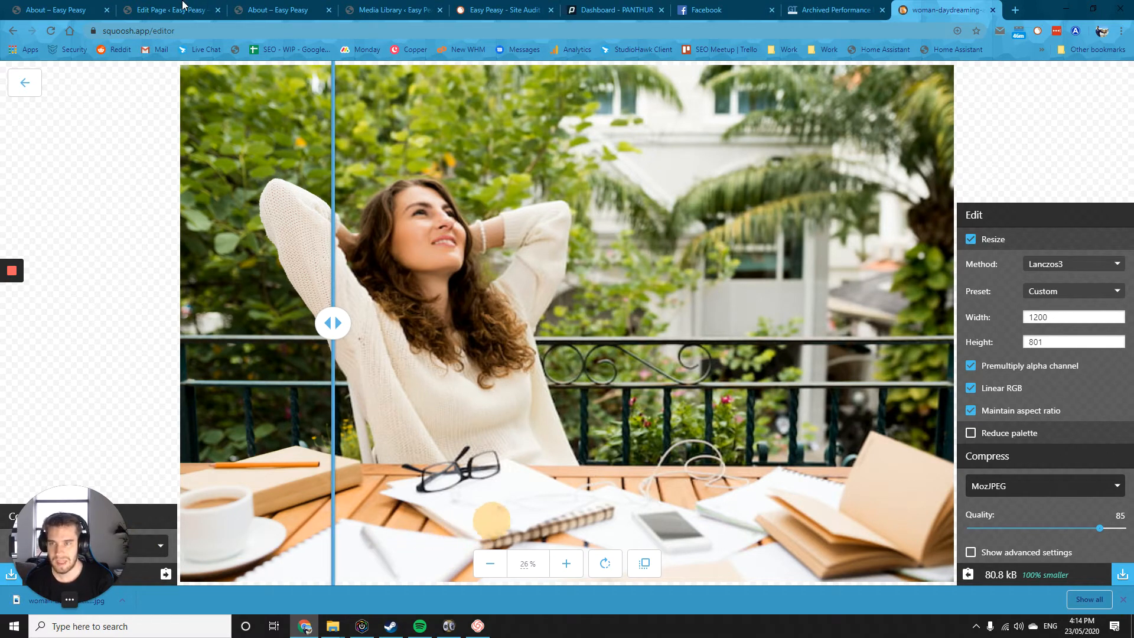
- Upload the downloaded photo to the WordPress Media Library, open its attachment details and select the full title text
left_click(416, 10)
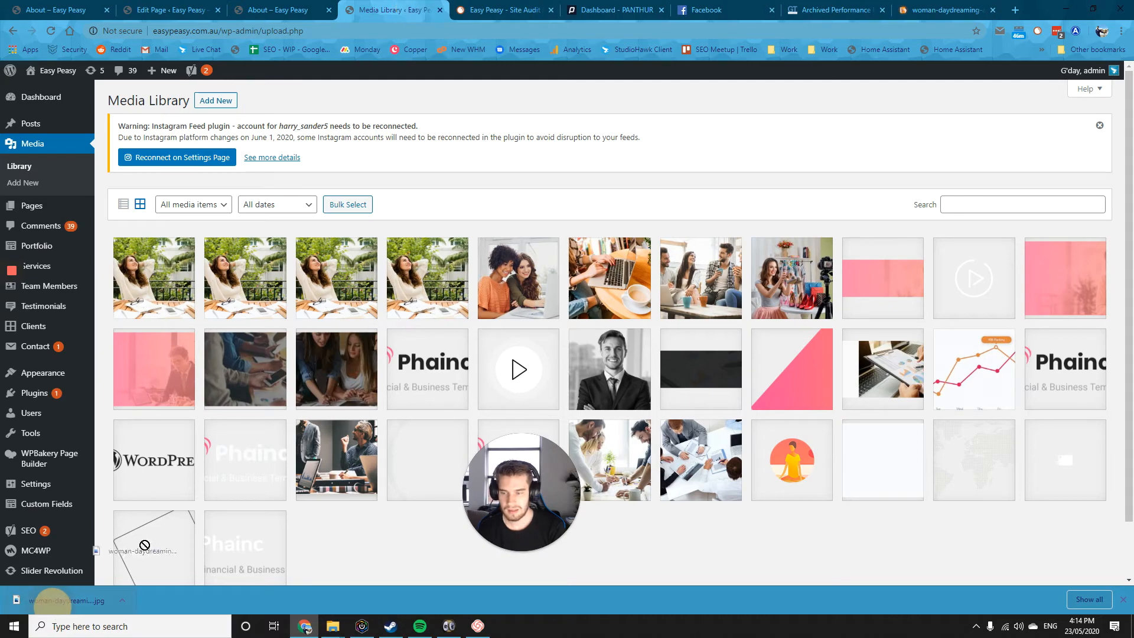
left_click_drag(65, 600, 264, 441)
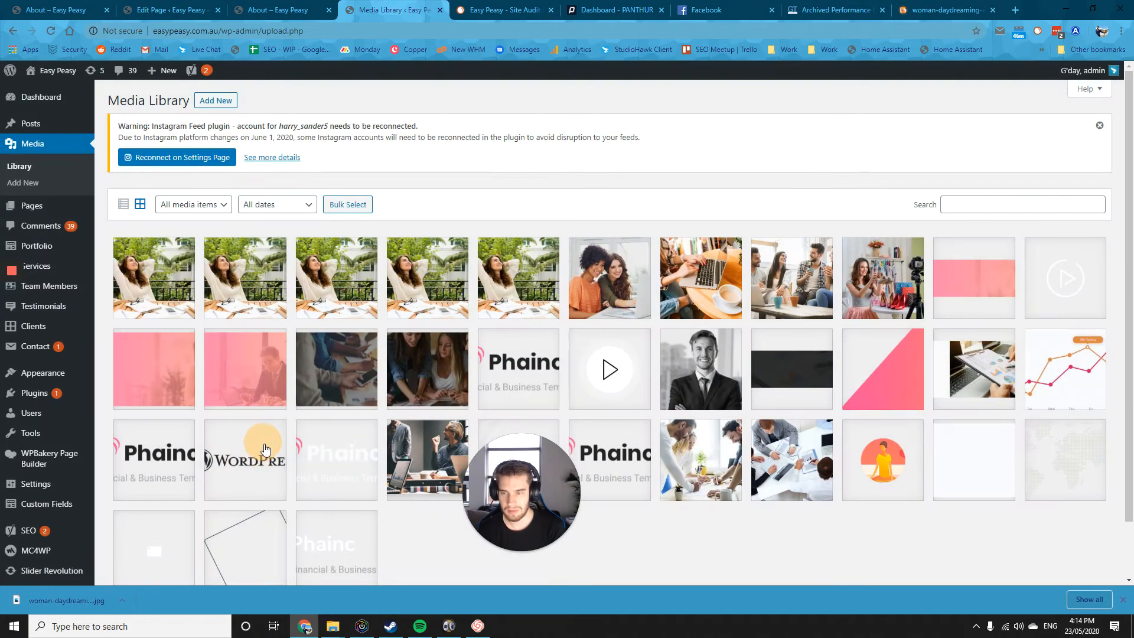
left_click(179, 286)
left_click(919, 243)
key("ctrl+a")
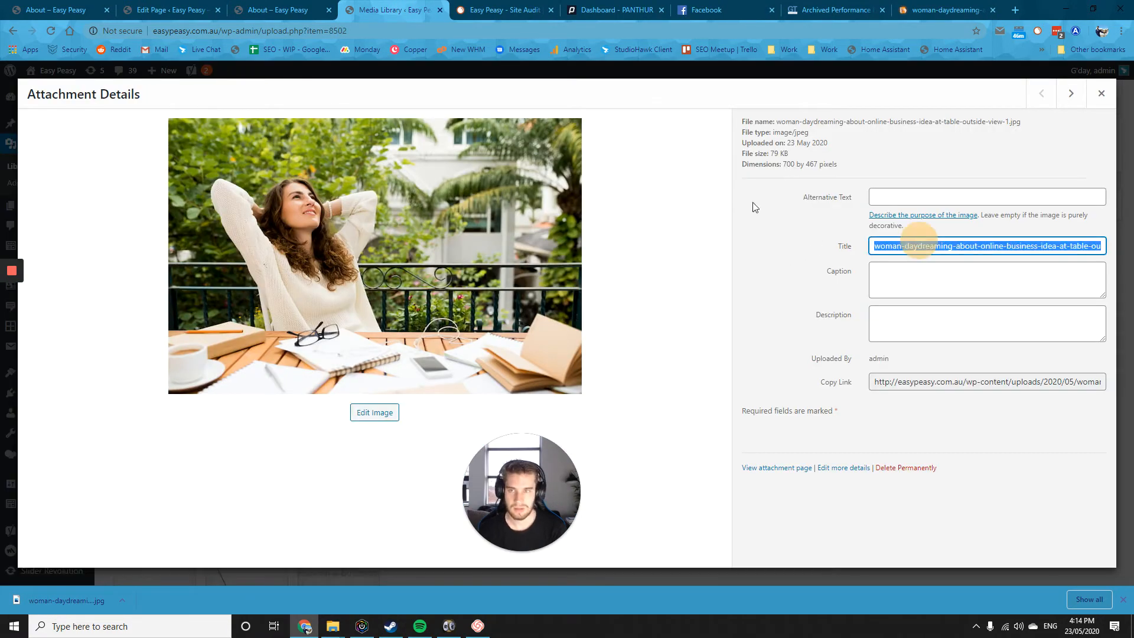
- Open the About page for editing in WordPress and locate its Single Image element
left_click(277, 10)
left_click(270, 70)
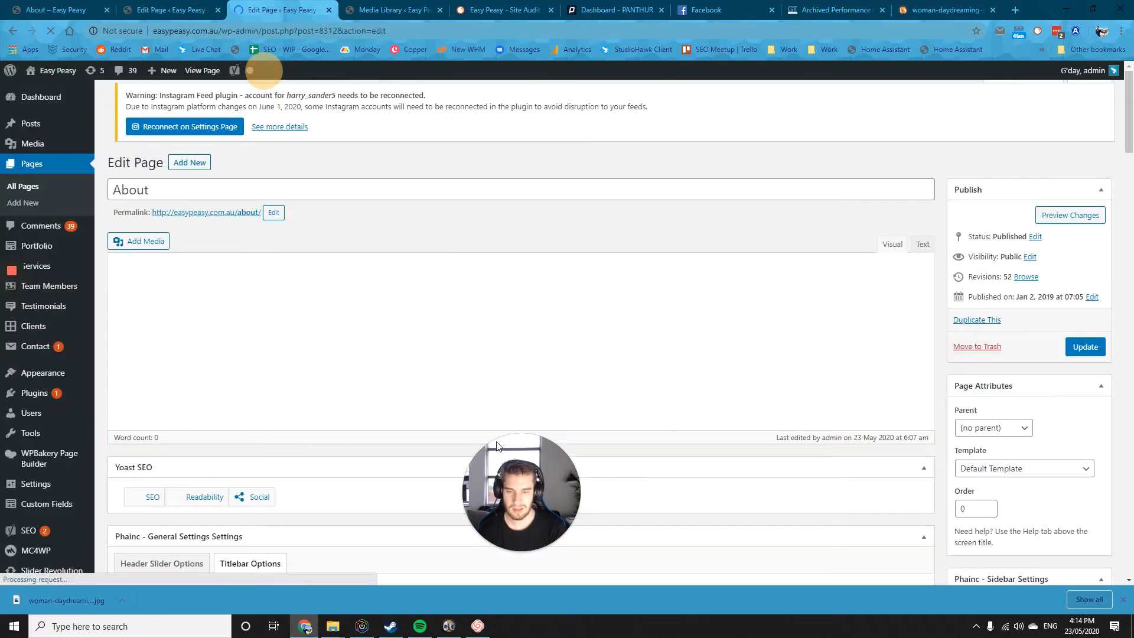
scroll(346, 332, "down", 5)
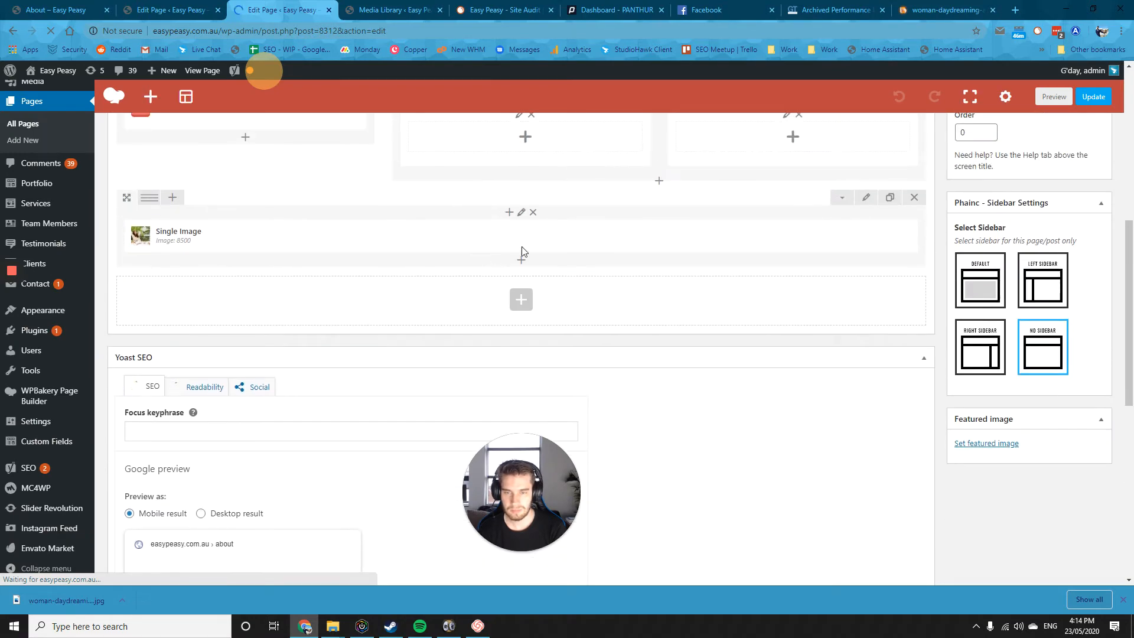
- Replace the Single Image element's photo with the newly uploaded woman-daydreaming-about-online-business-idea-at-table-outside-view-1.jpg from the media library
left_click(531, 237)
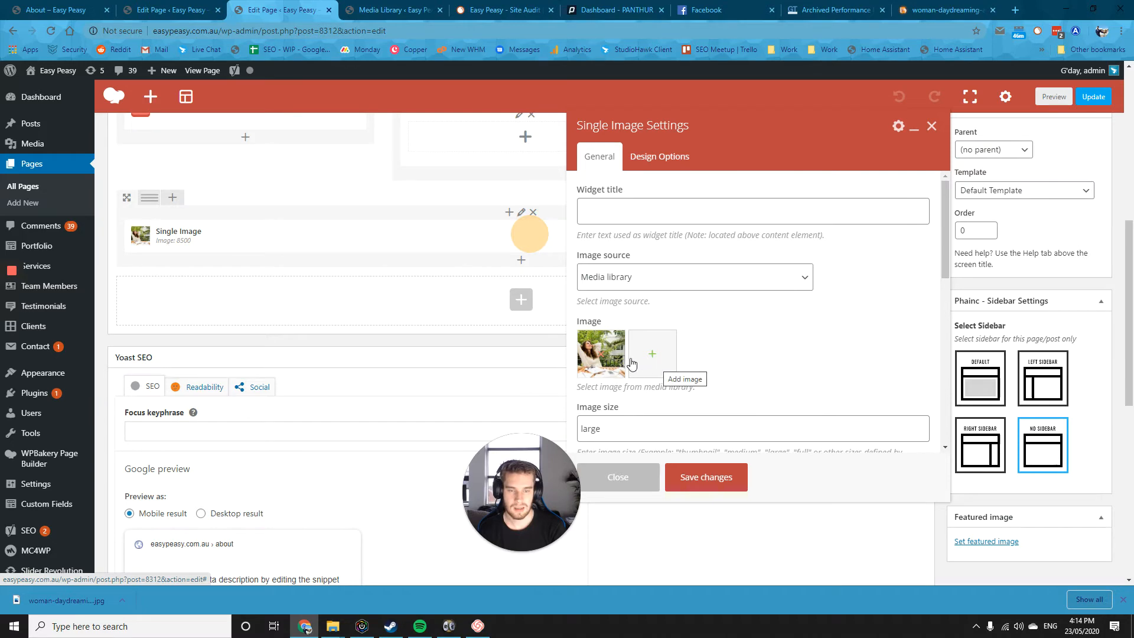
left_click(652, 360)
left_click(118, 120)
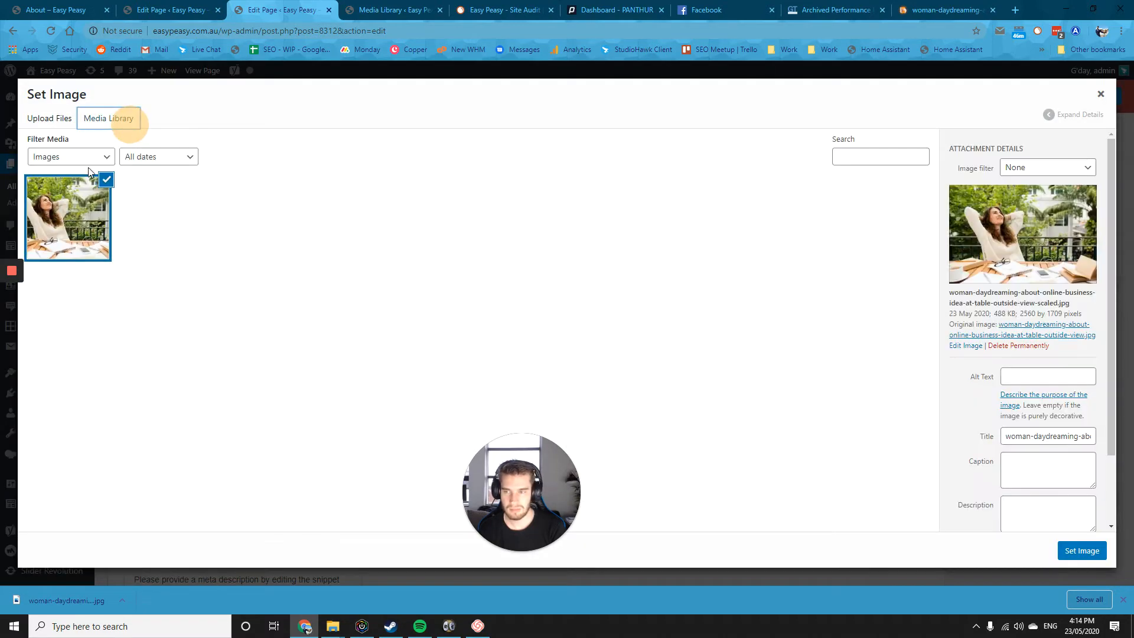
left_click(68, 220)
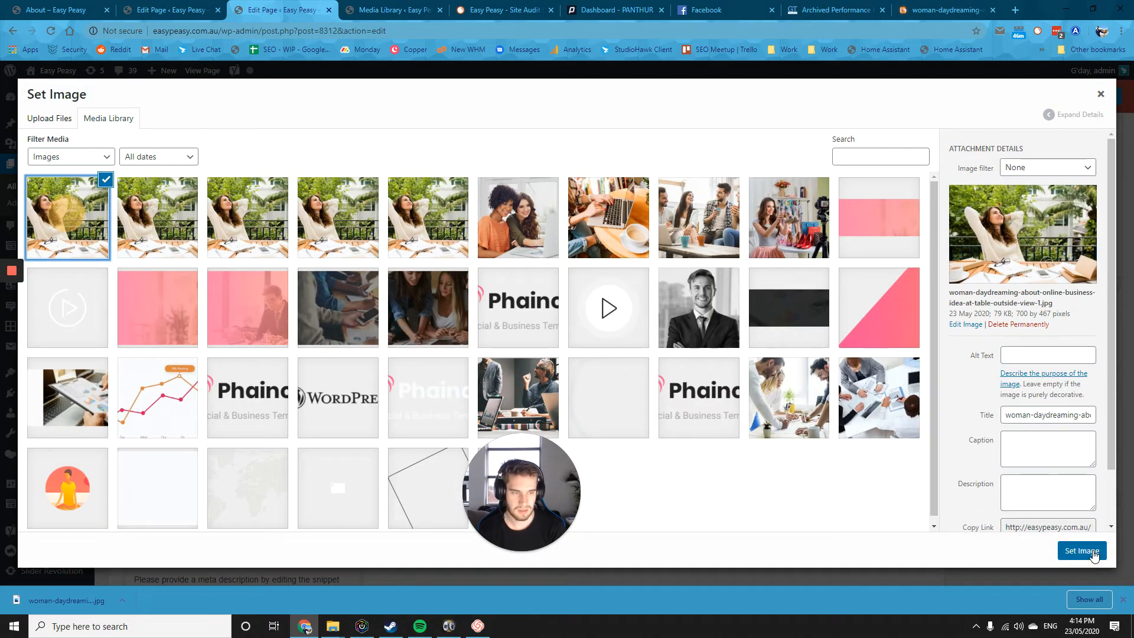
left_click_drag(978, 313, 1050, 314)
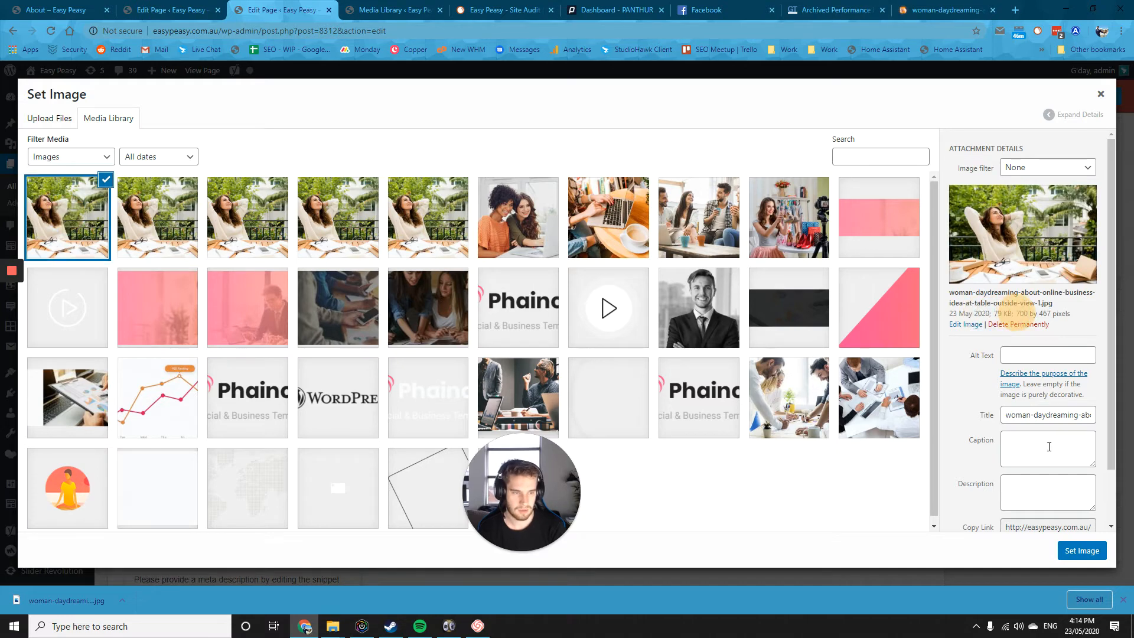
left_click(1081, 550)
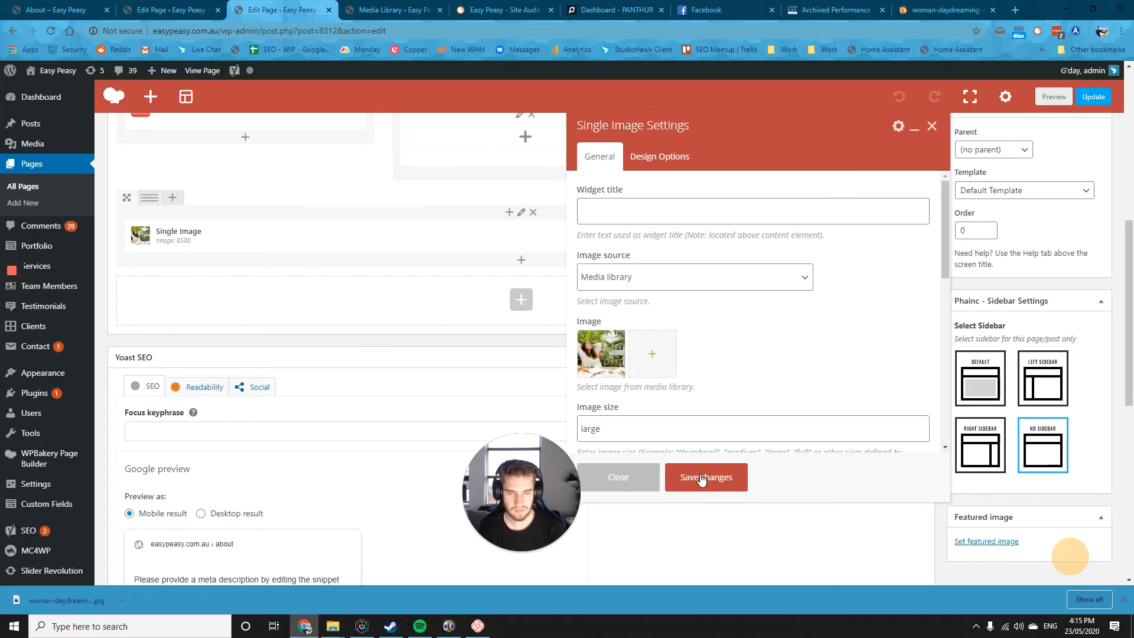
- Set the Single Image element's image size to full and save its settings
scroll(729, 411, "down", 4)
scroll(688, 360, "up", 2)
double_click(626, 317)
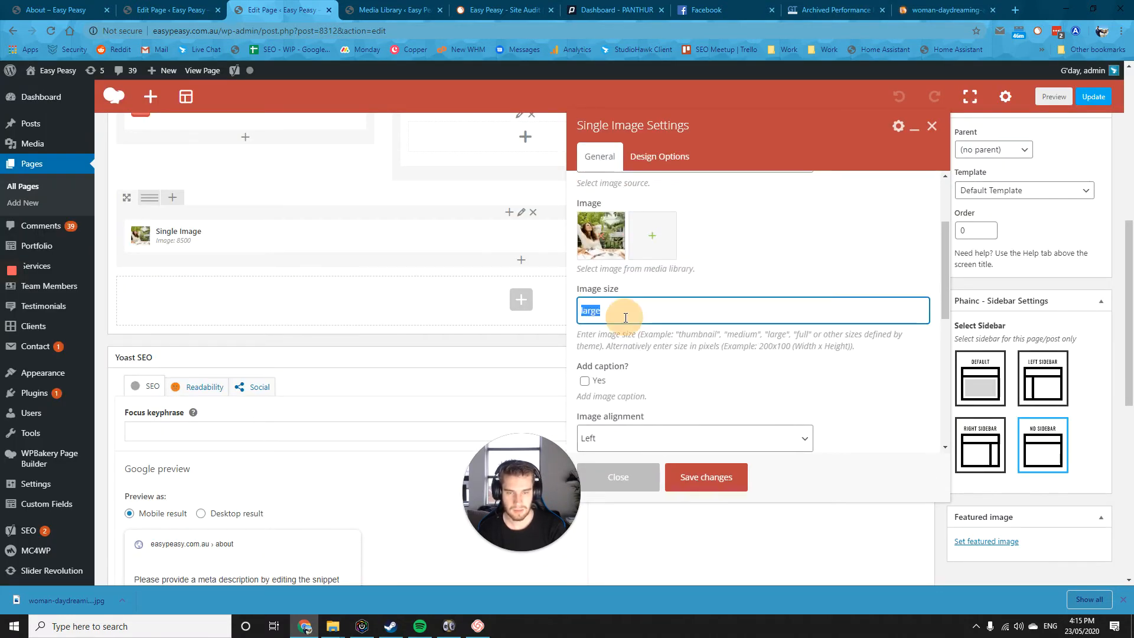
type("full")
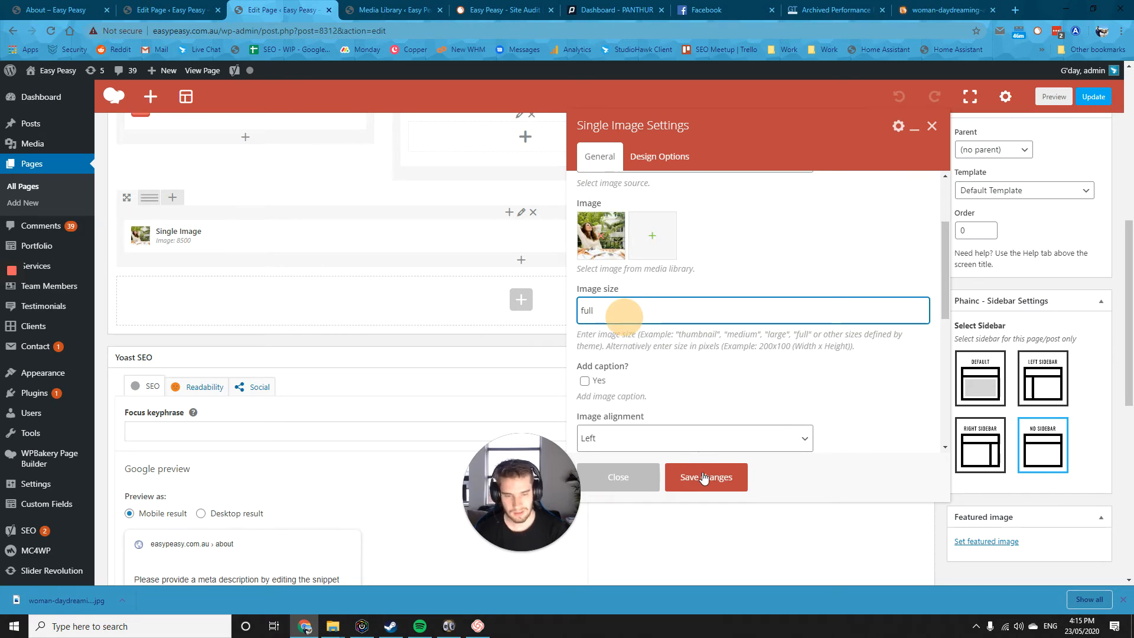
left_click(703, 474)
- Update the About page and open the published version in a new tab to check the replaced photo
scroll(776, 462, "up", 10)
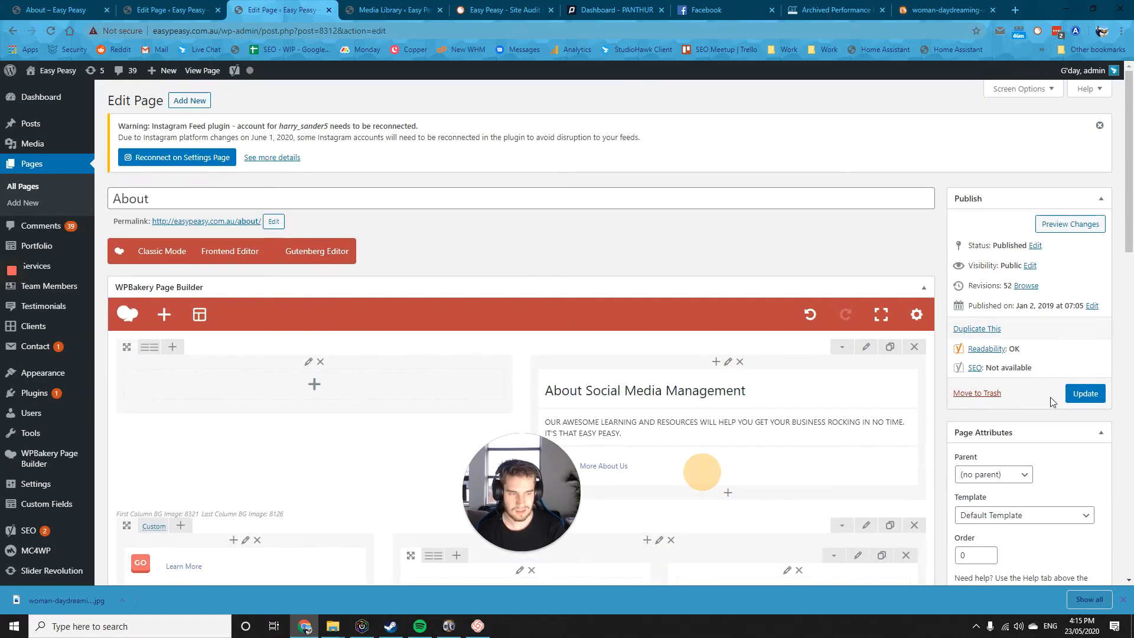
left_click(1084, 394)
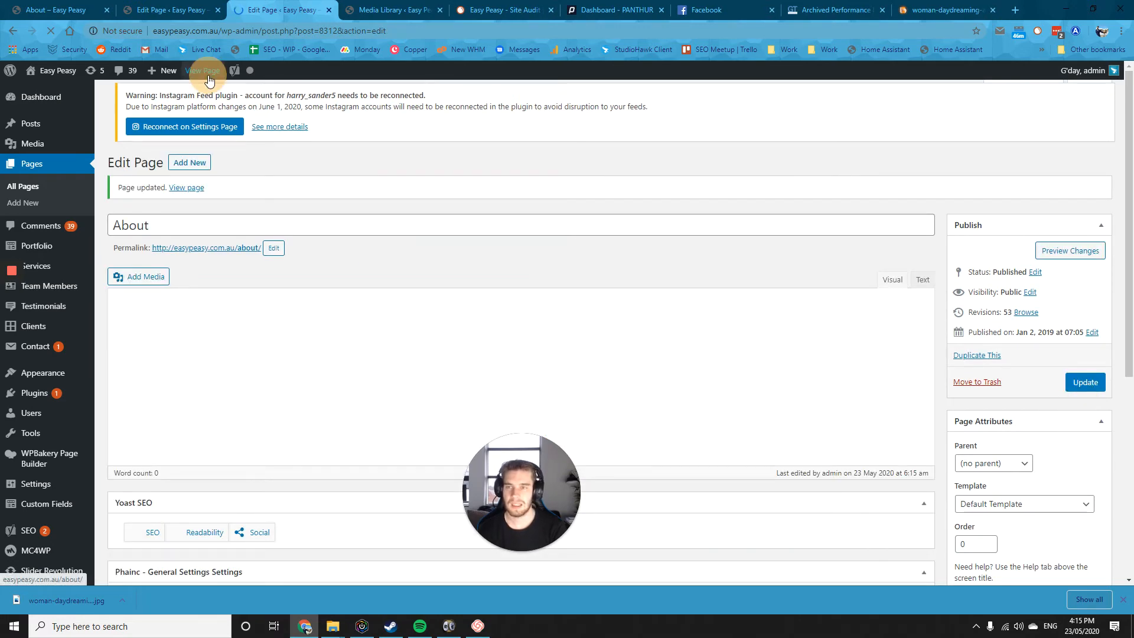
middle_click(203, 70)
left_click(335, 9)
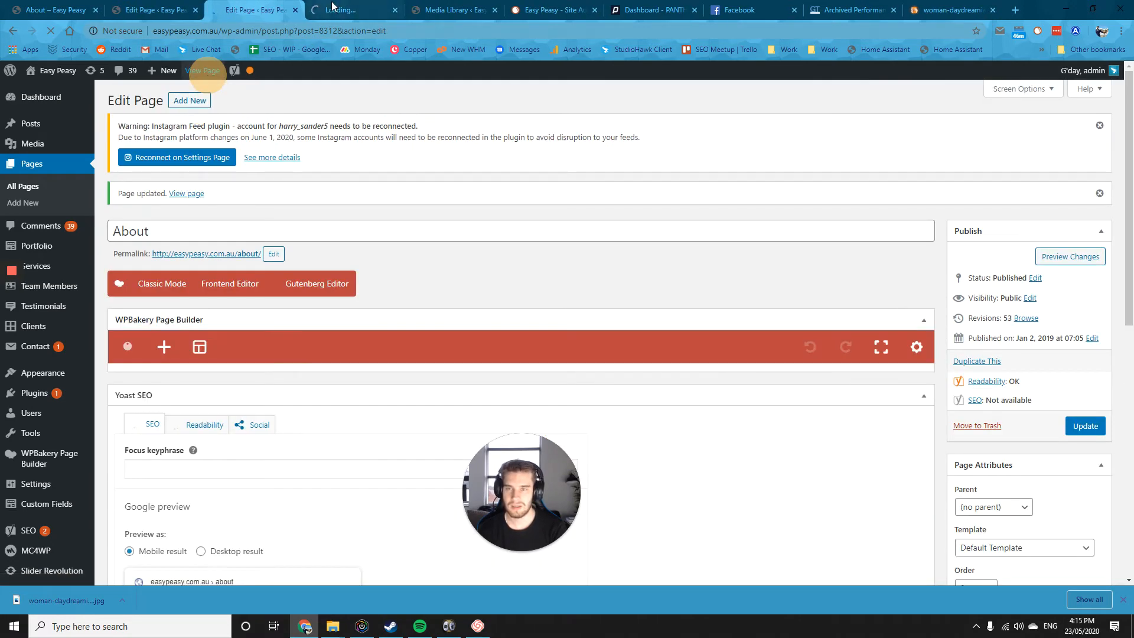
scroll(266, 247, "down", 8)
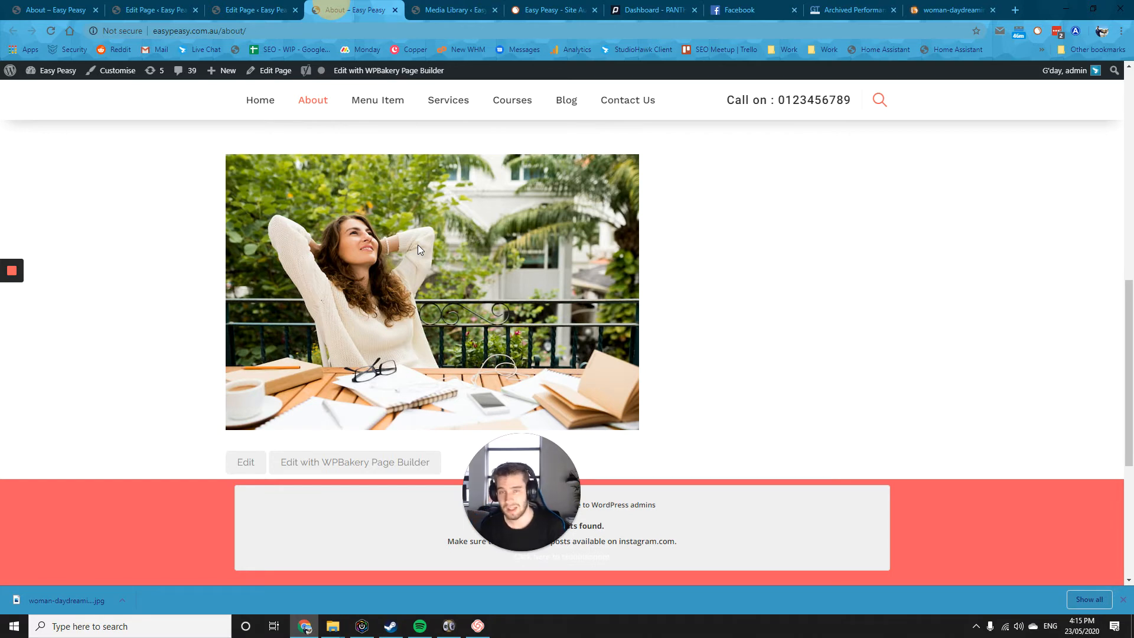
- Re-test the About page in GTmetrix and review the new report's performance scores and PageSpeed recommendations
left_click(824, 8)
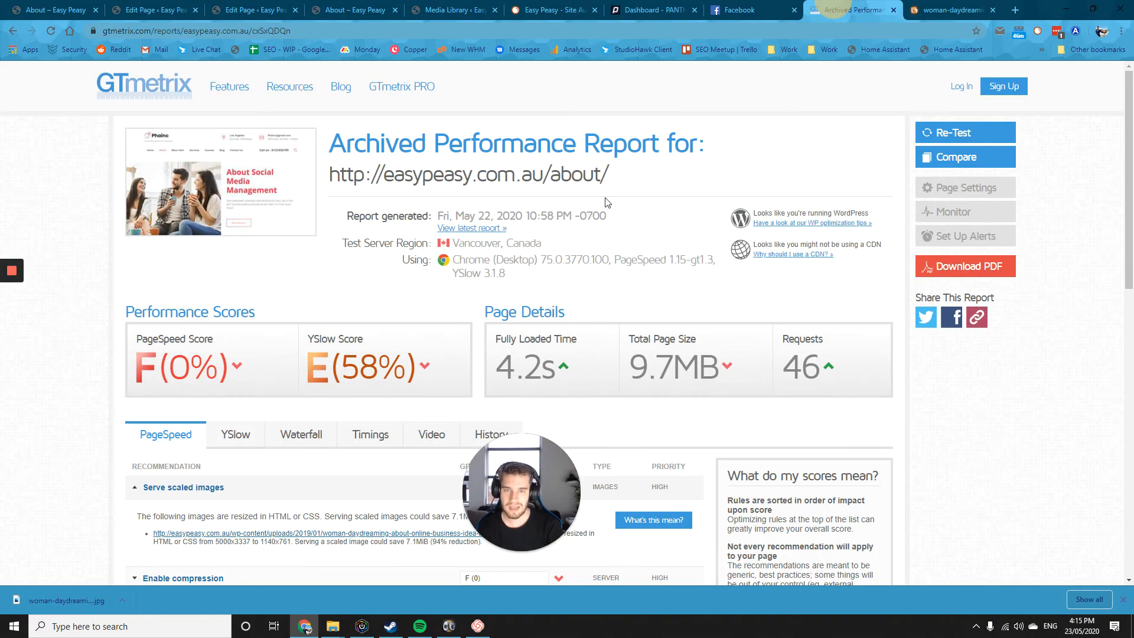
key("ctrl+Tab")
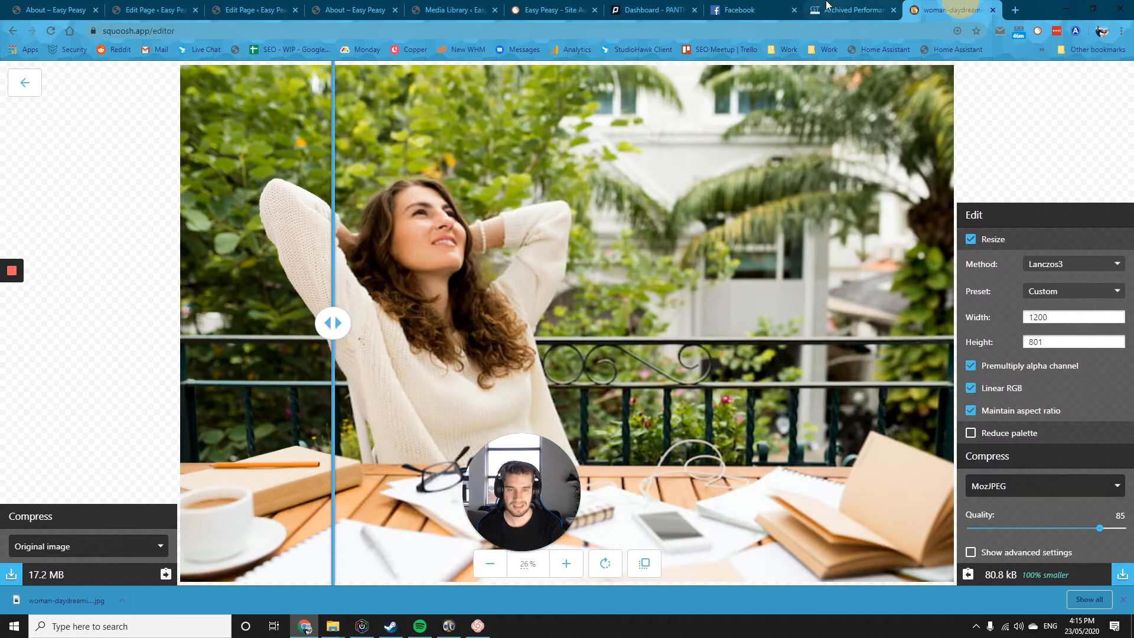
key("ctrl+shift+Tab")
left_click(936, 132)
scroll(919, 126, "down", 8)
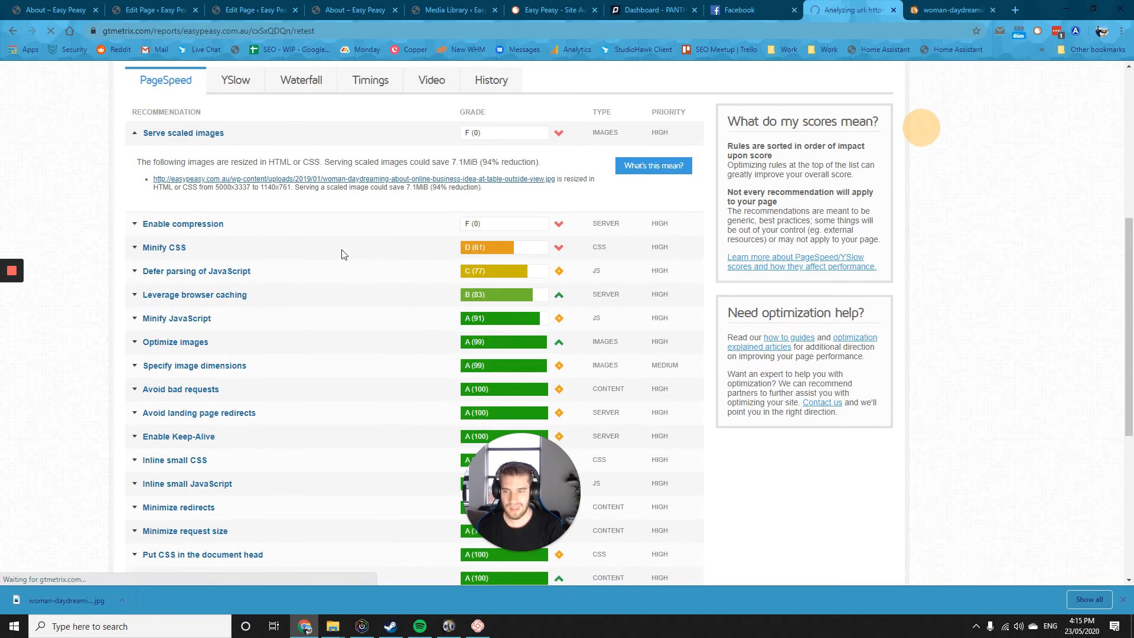
scroll(290, 240, "down", 1)
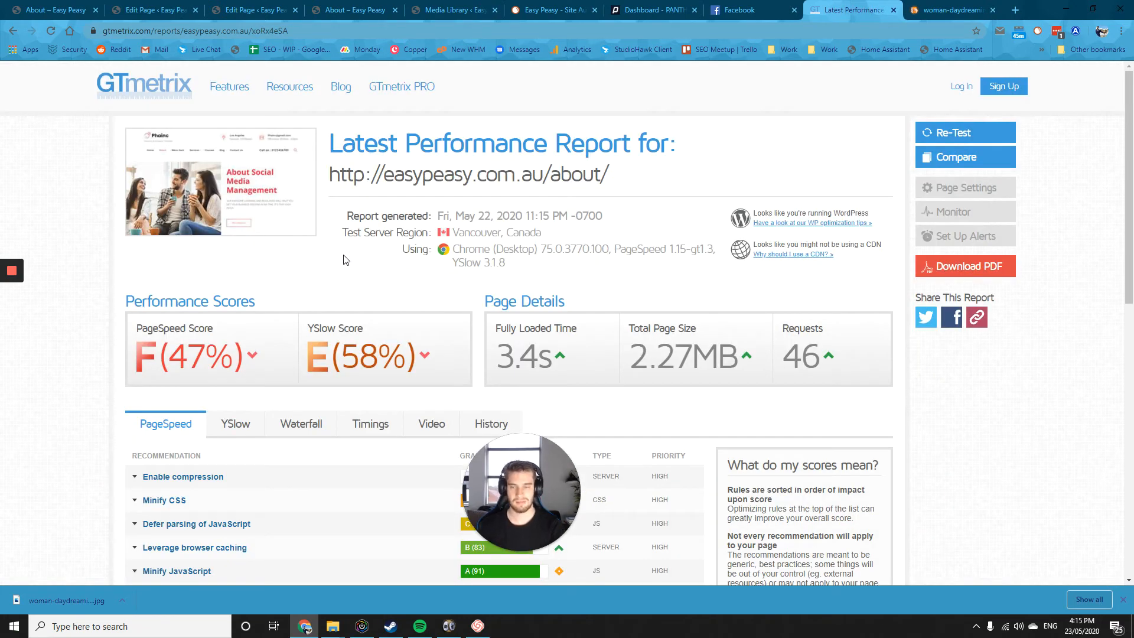
scroll(346, 260, "down", 3)
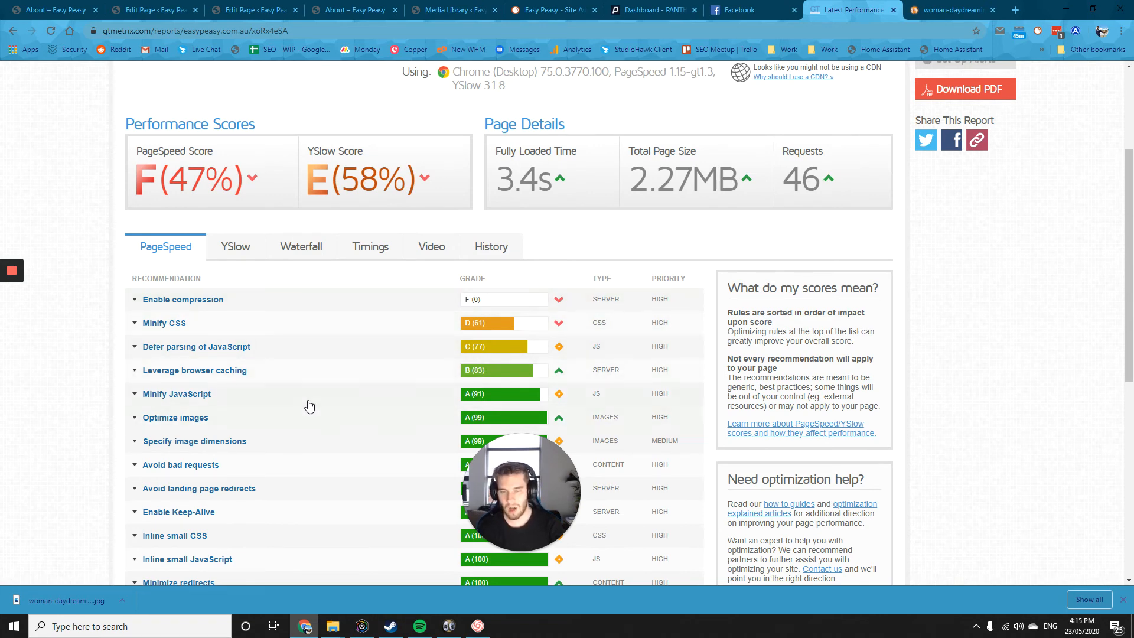
scroll(308, 406, "down", 3)
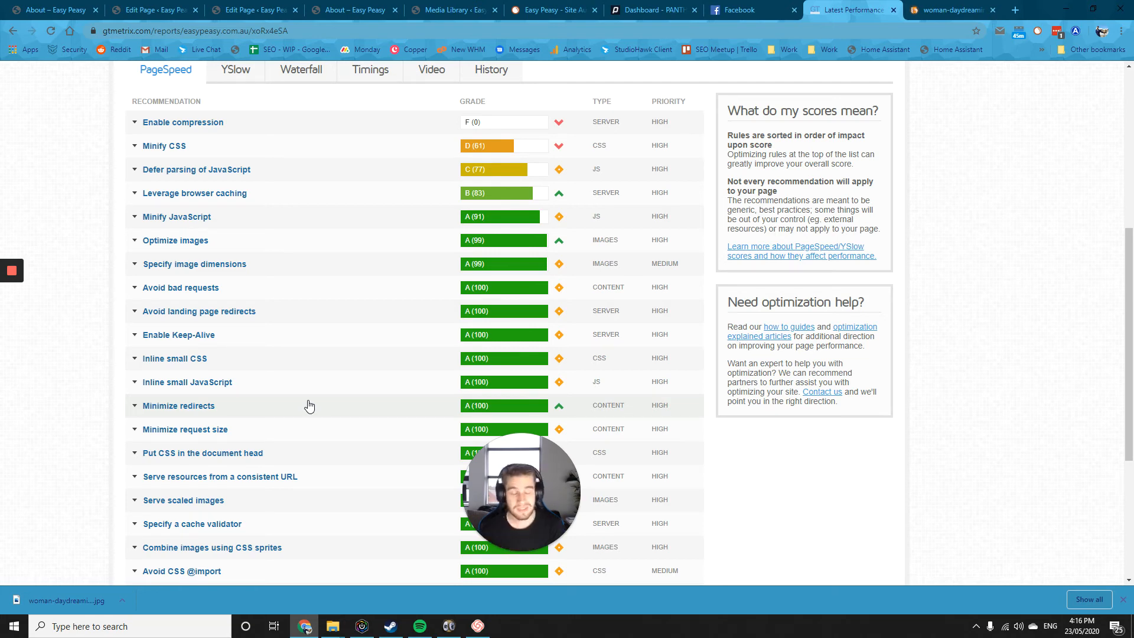
- Search Google for "wp smoosh" in a new tab and open the Smush plugin's page on WordPress.org
key("ctrl+t")
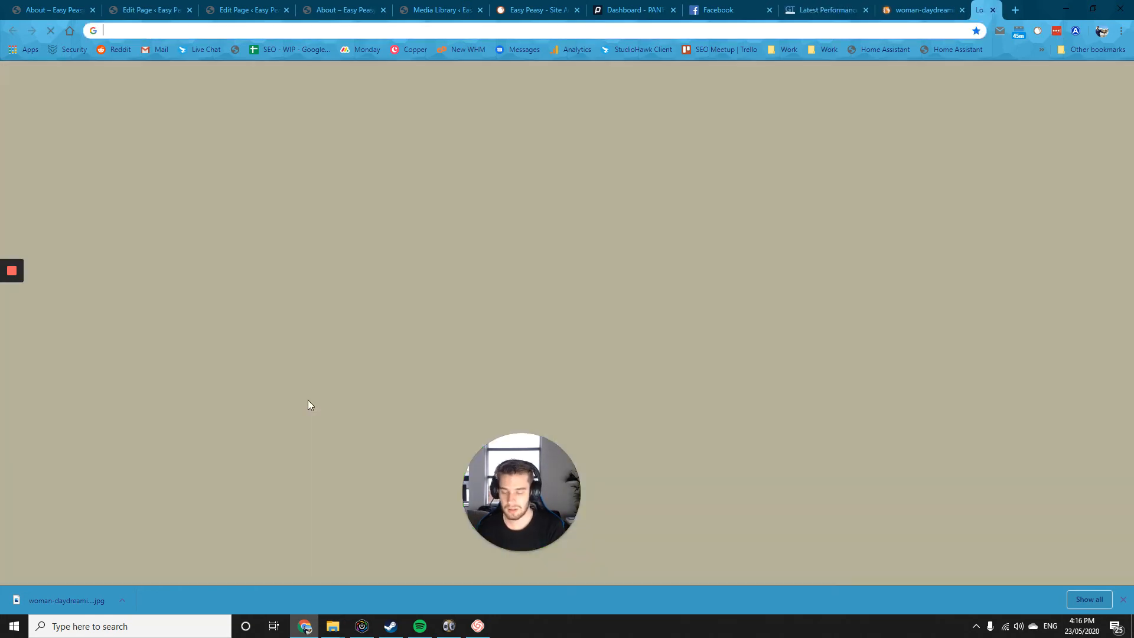
type("wp smoosh")
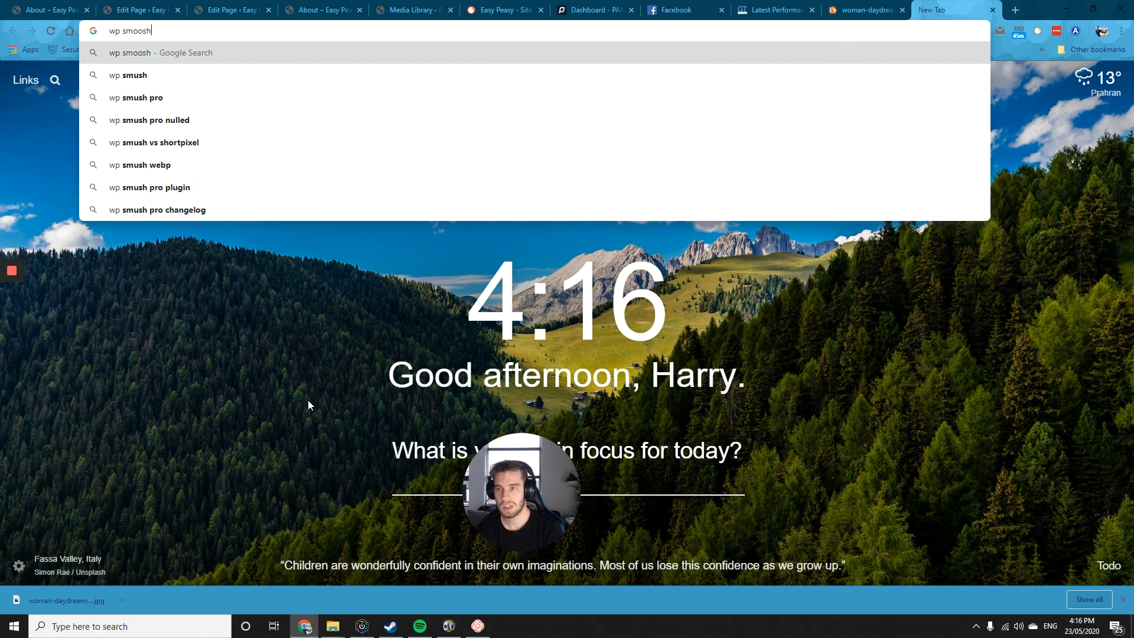
key("Return")
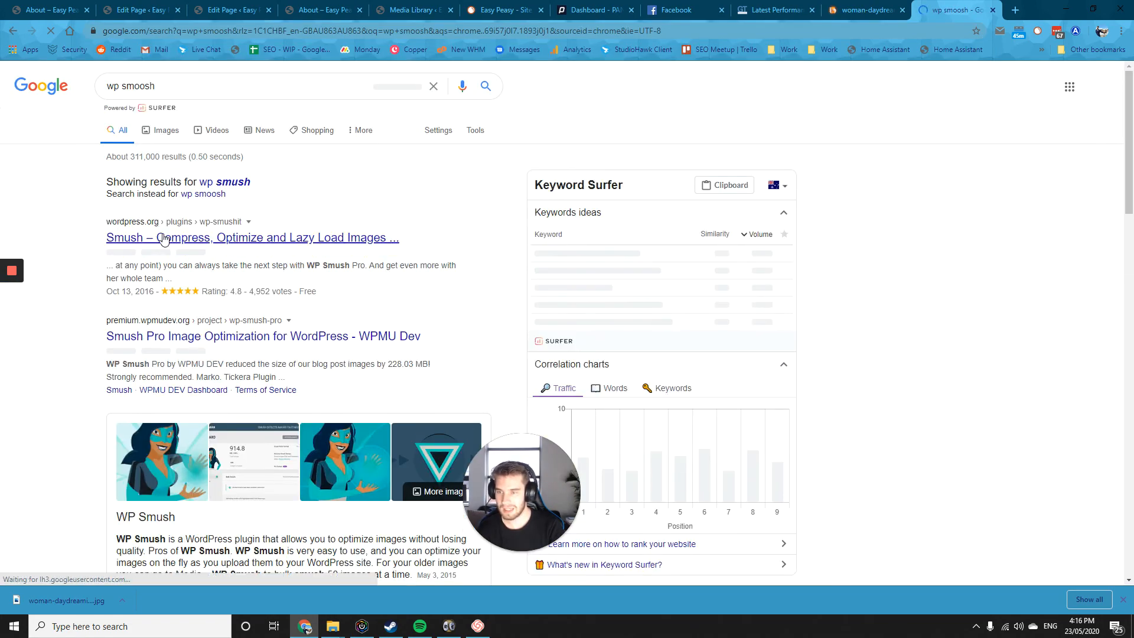
left_click(301, 238)
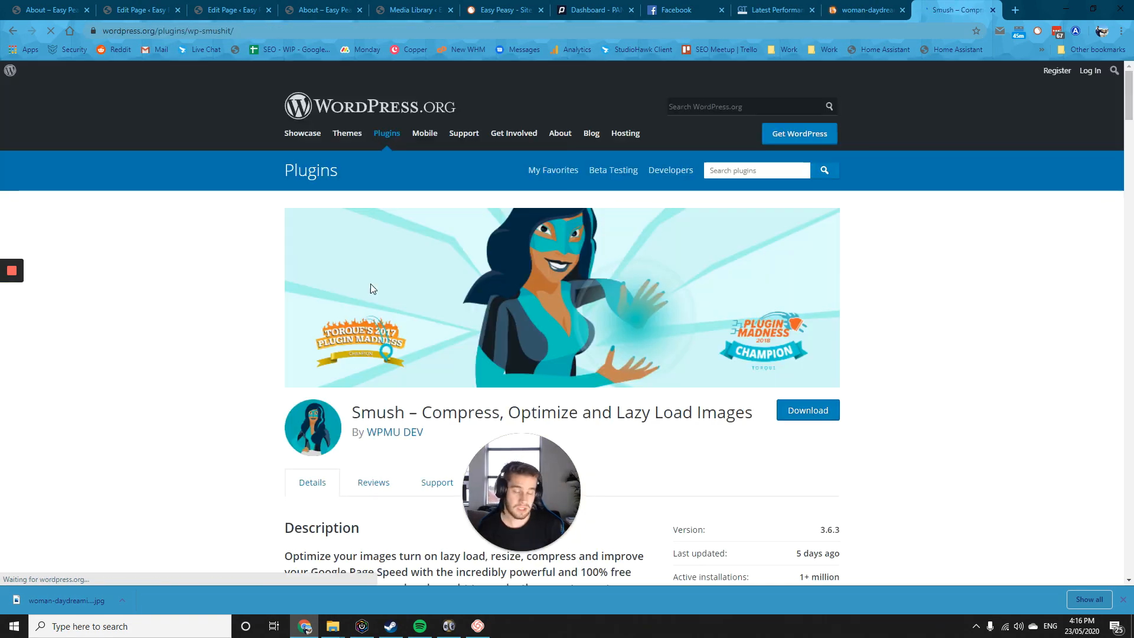